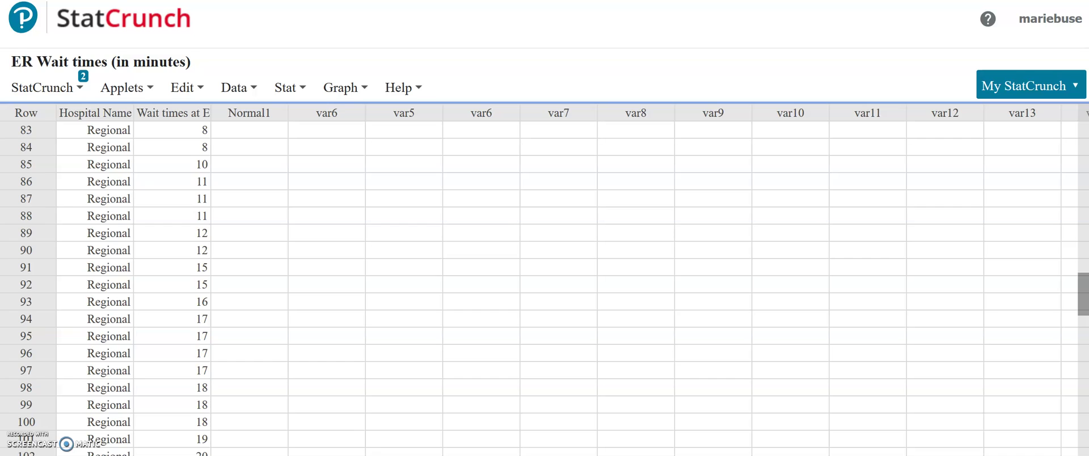
# Step: Set up column summary stats for Wait times at ER (Minutes), grouped by Hospital Name
pyautogui.click(303, 94)
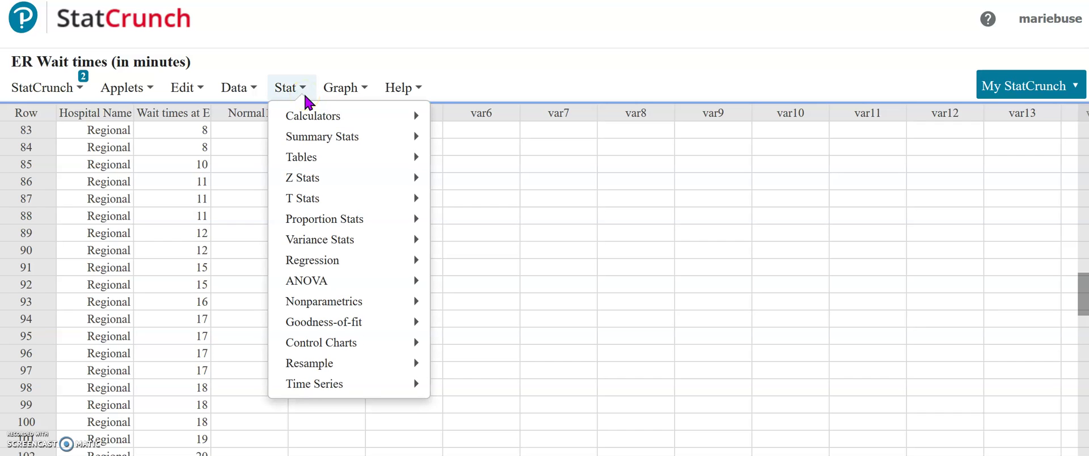
pyautogui.scroll(-14, 141, 248)
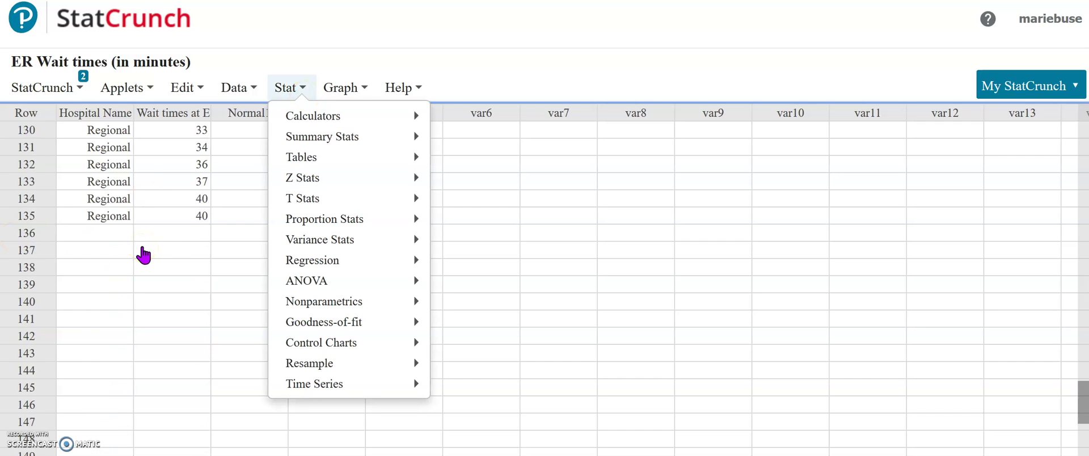
pyautogui.scroll(-5, 143, 255)
pyautogui.scroll(20, 143, 255)
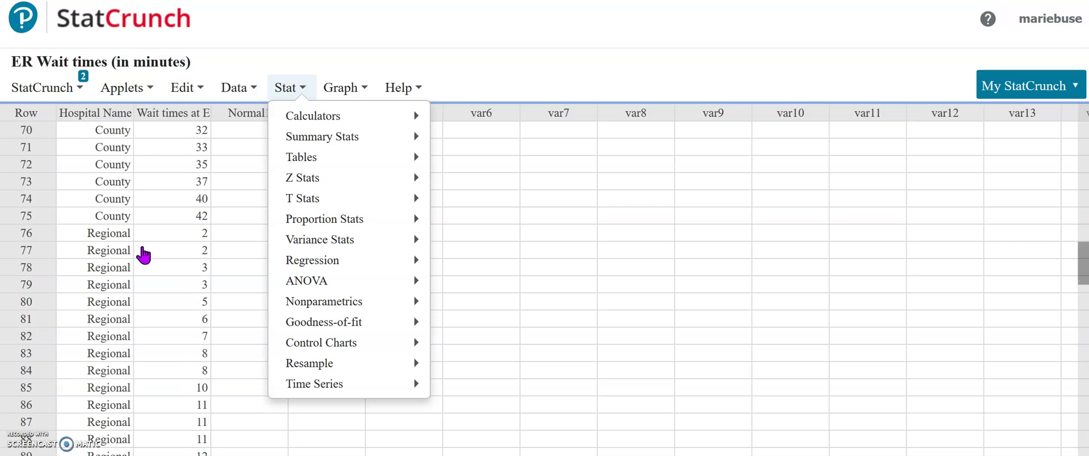
pyautogui.scroll(20, 144, 255)
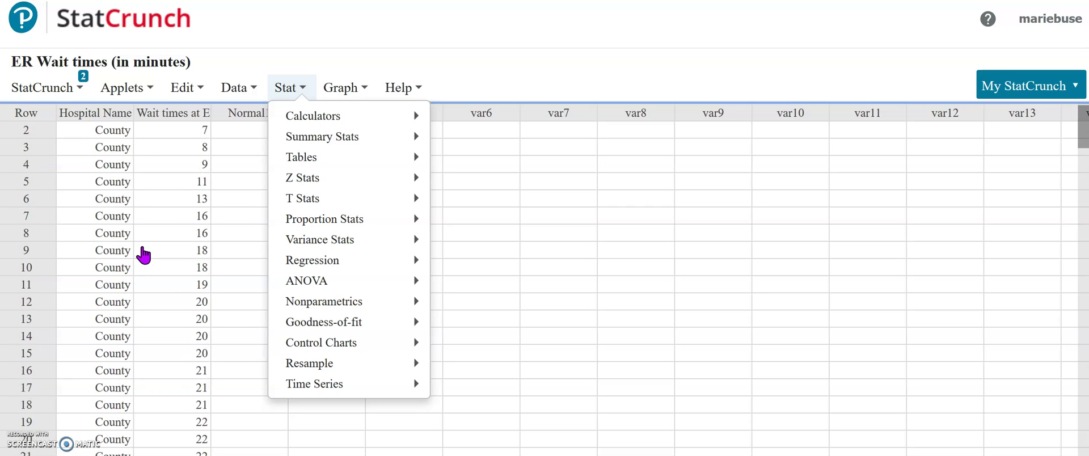
pyautogui.scroll(1, 143, 255)
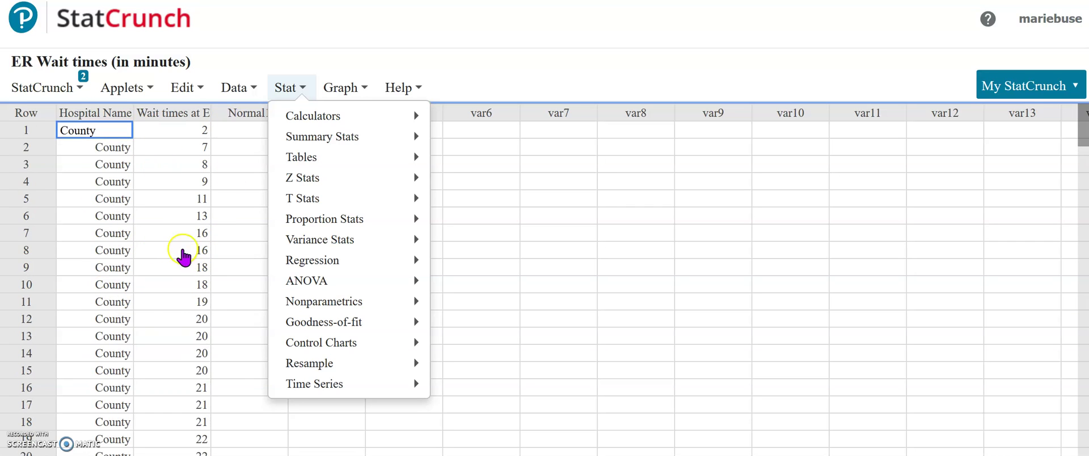
pyautogui.scroll(-8, 168, 312)
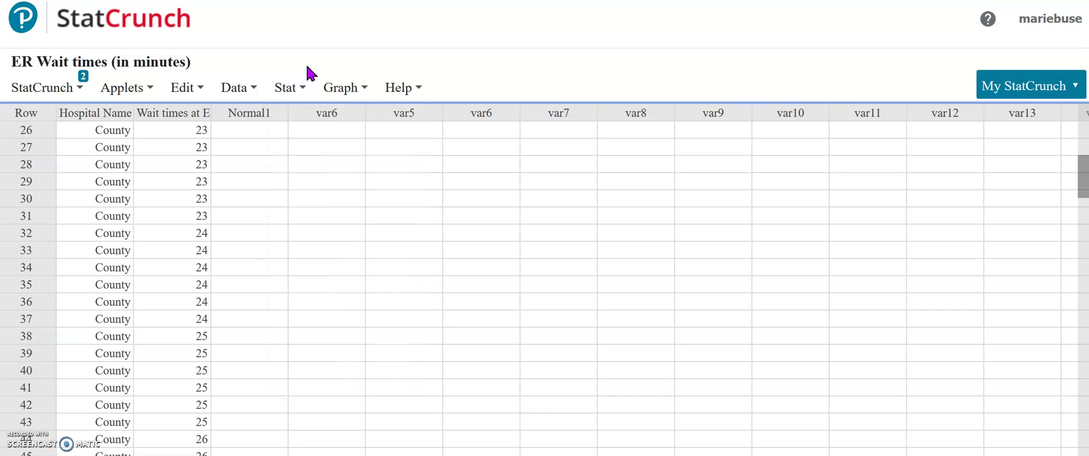
pyautogui.click(294, 82)
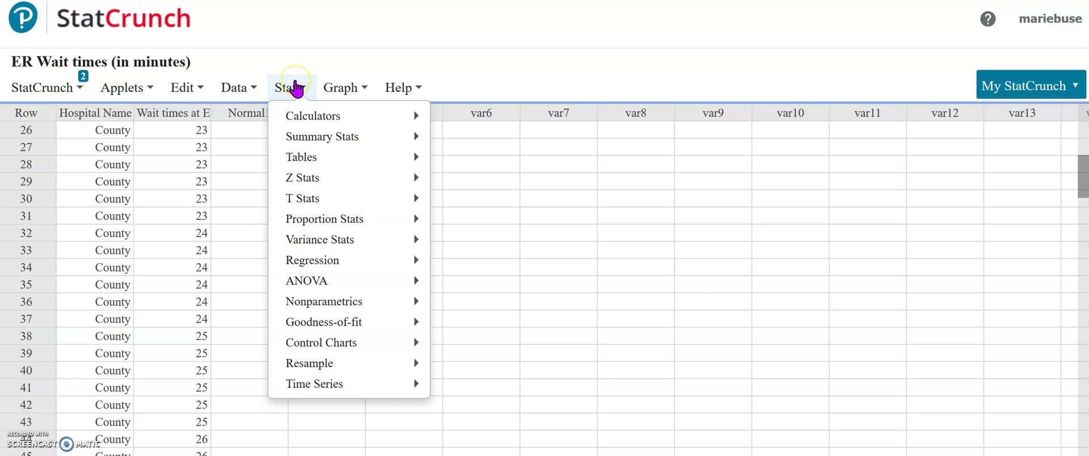
pyautogui.moveTo(357, 143)
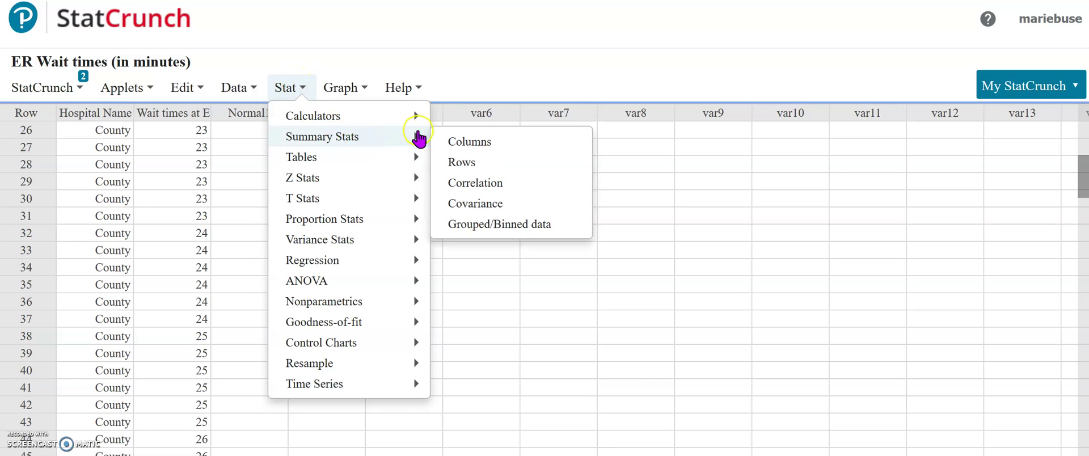
pyautogui.click(481, 142)
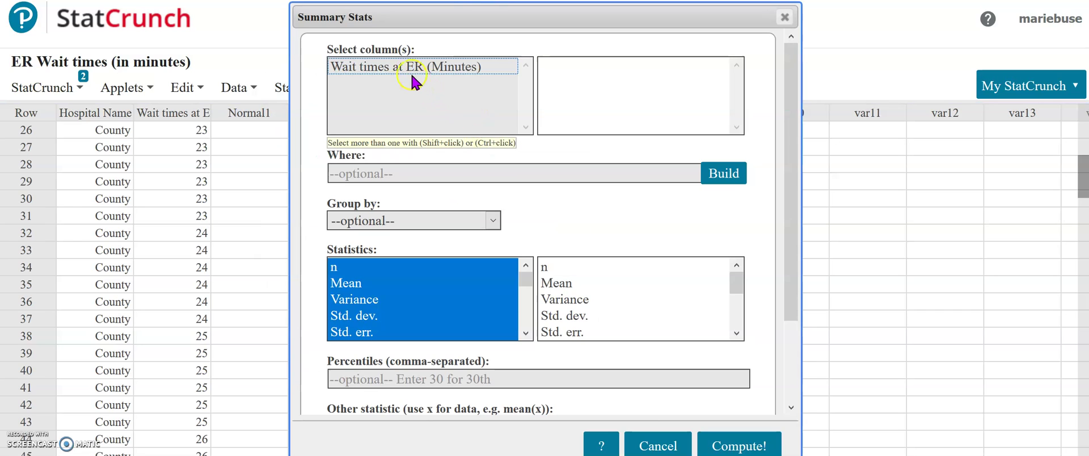
pyautogui.click(388, 68)
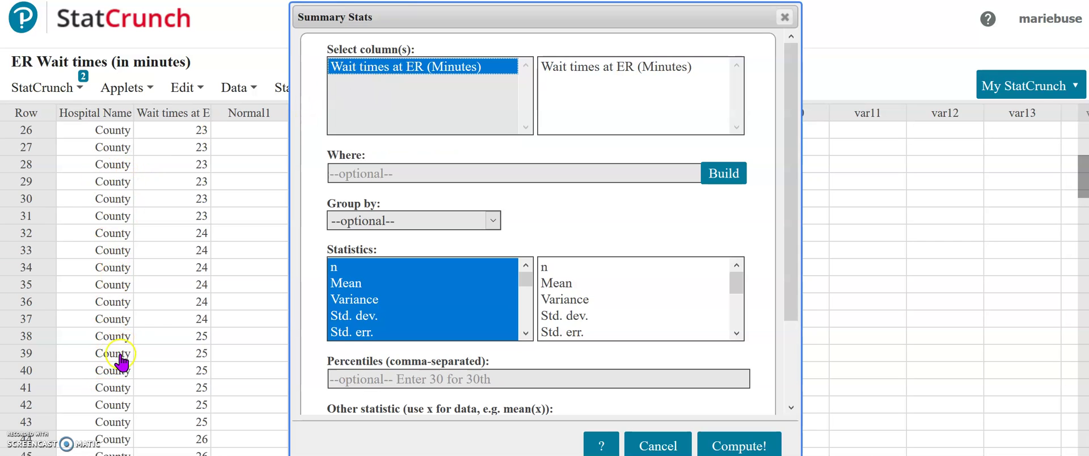
pyautogui.click(492, 220)
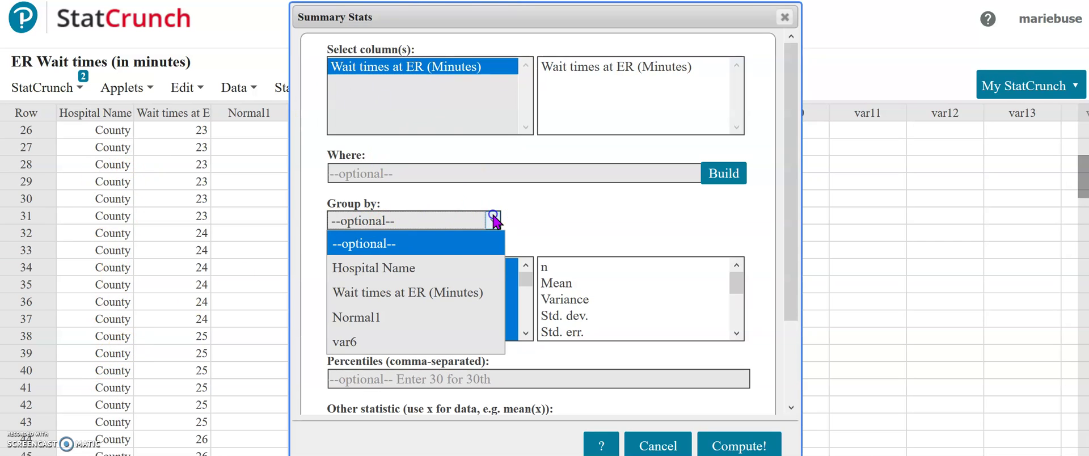
pyautogui.click(399, 269)
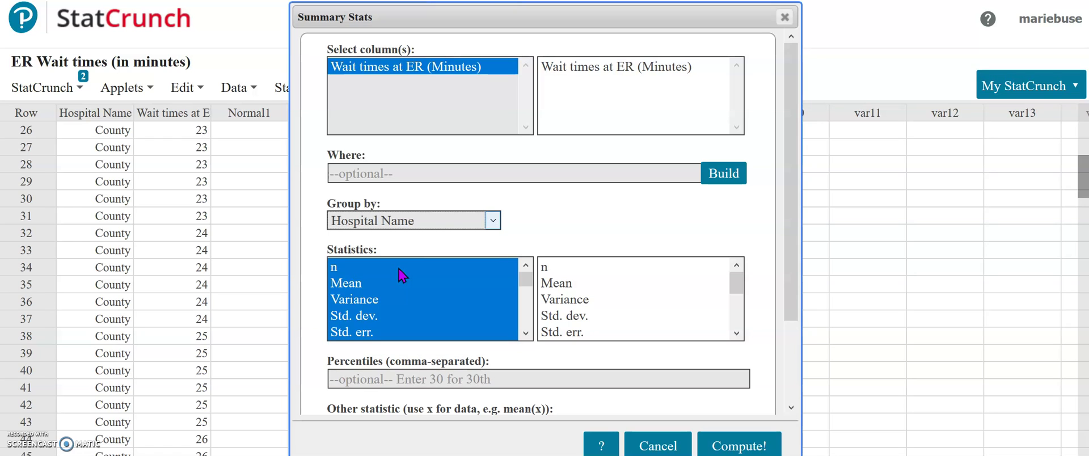
# Step: Choose Q1, Q3 and IQR as the statistics and compute the grouped results
pyautogui.scroll(2, 125, 289)
pyautogui.scroll(6, 125, 290)
pyautogui.scroll(-10, 124, 289)
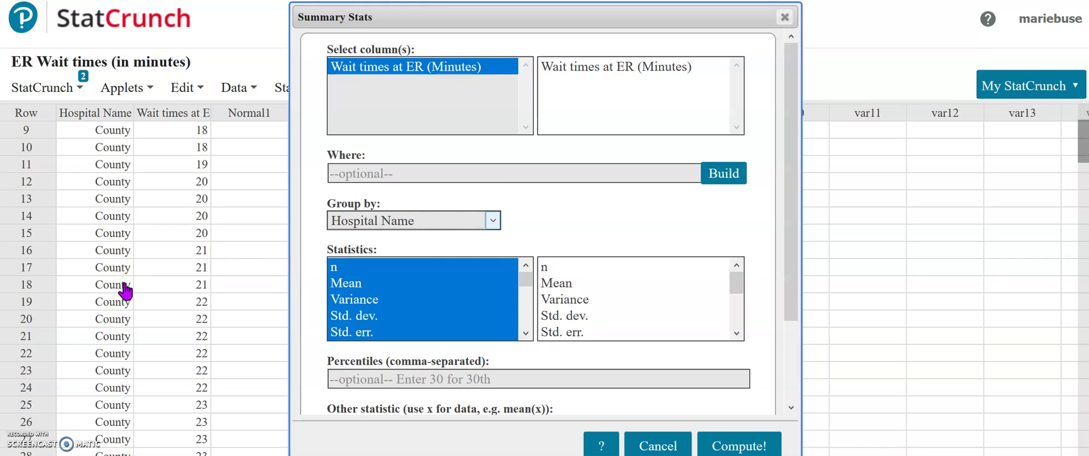
pyautogui.scroll(-13, 125, 291)
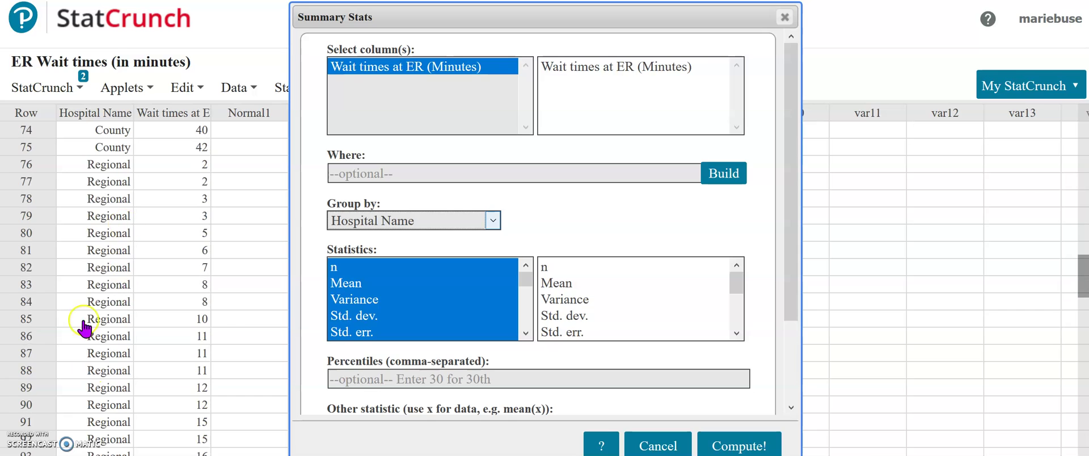
pyautogui.click(109, 297)
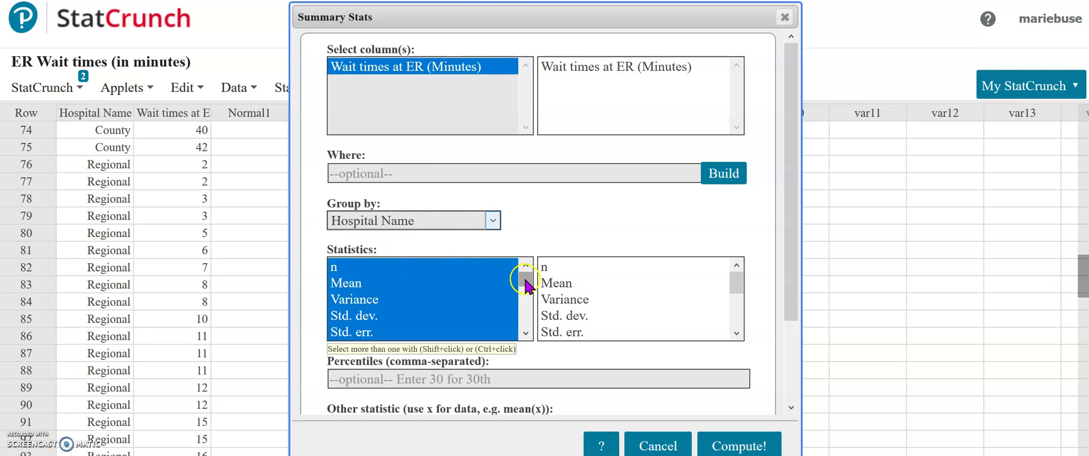
pyautogui.click(525, 332)
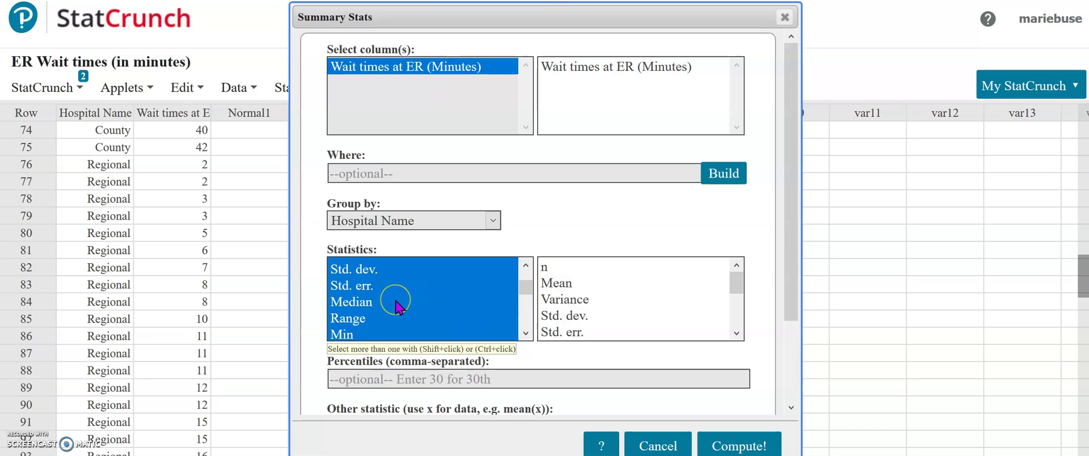
pyautogui.click(525, 333)
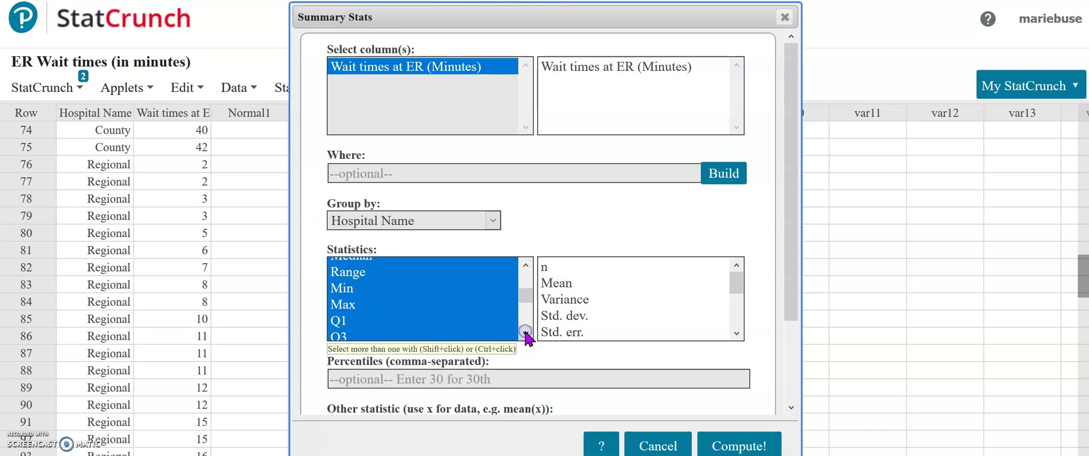
pyautogui.scroll(-1, 358, 279)
pyautogui.click(351, 276)
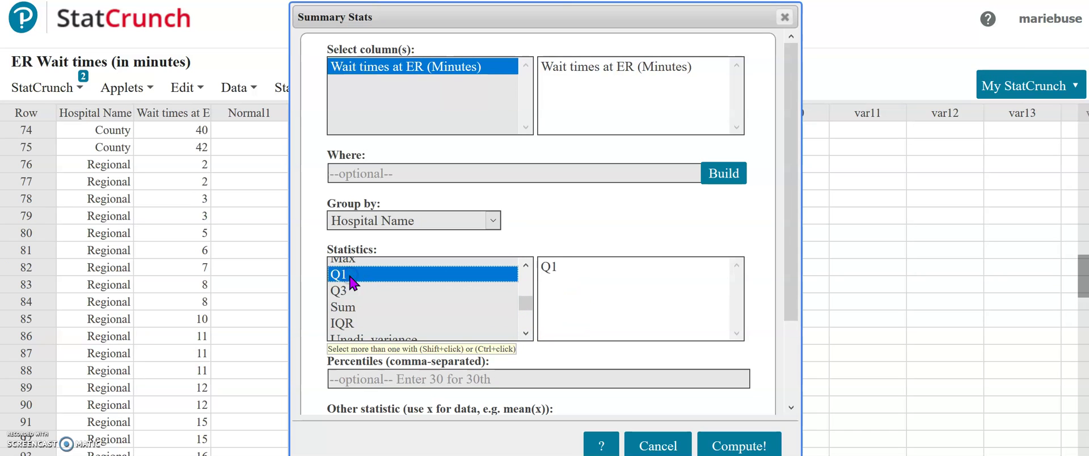
pyautogui.keyDown('ctrl'); pyautogui.click(344, 295); pyautogui.keyUp('ctrl')
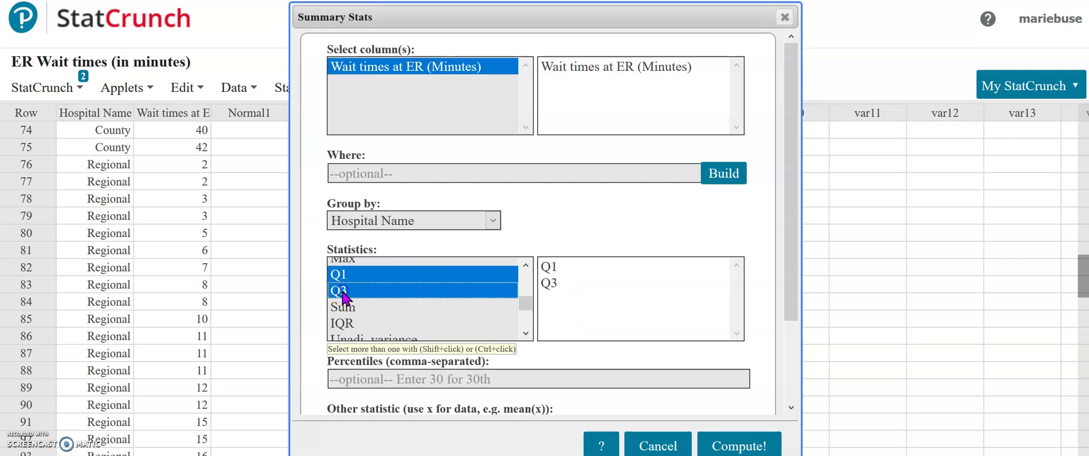
pyautogui.keyDown('ctrl'); pyautogui.click(348, 323); pyautogui.keyUp('ctrl')
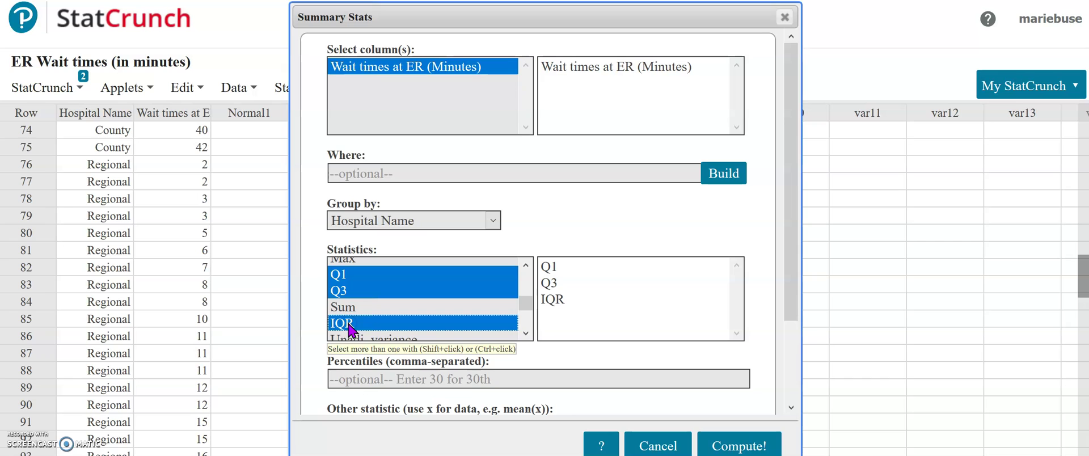
pyautogui.click(755, 446)
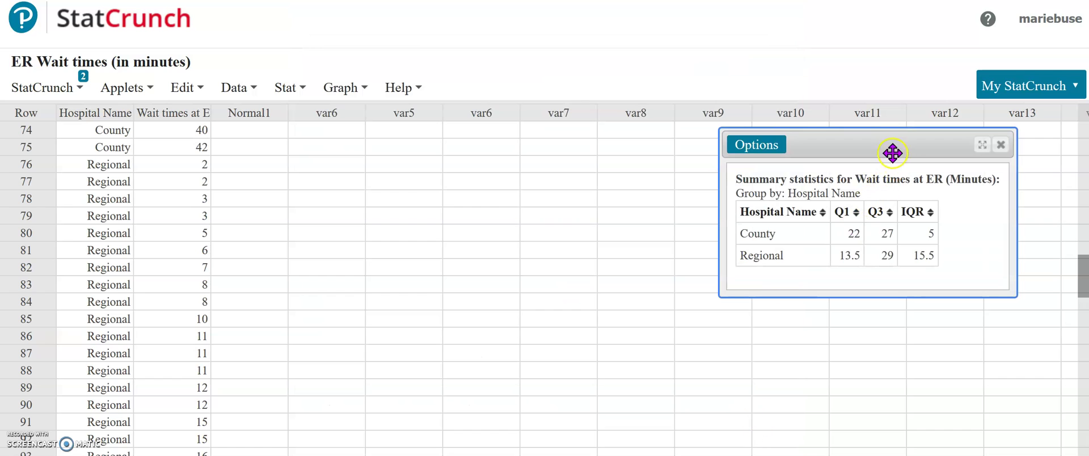
# Step: Select the County results row (Q1 22, Q3 27, IQR 5) and switch to the blank Word document
pyautogui.moveTo(868, 151); pyautogui.dragTo(553, 102)
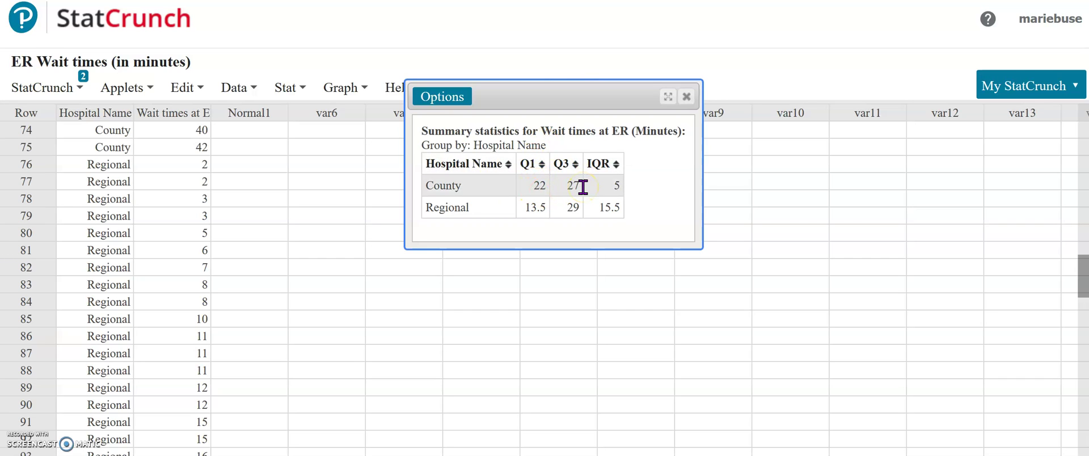
pyautogui.click(538, 192)
pyautogui.moveTo(425, 187); pyautogui.dragTo(625, 186)
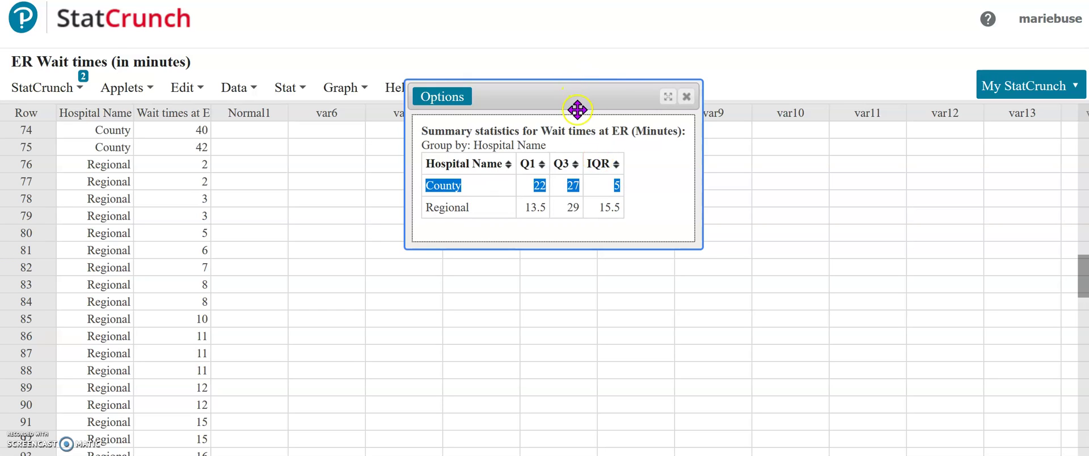
pyautogui.moveTo(568, 85); pyautogui.dragTo(210, 26)
pyautogui.hotkey('alt', 'Tab')
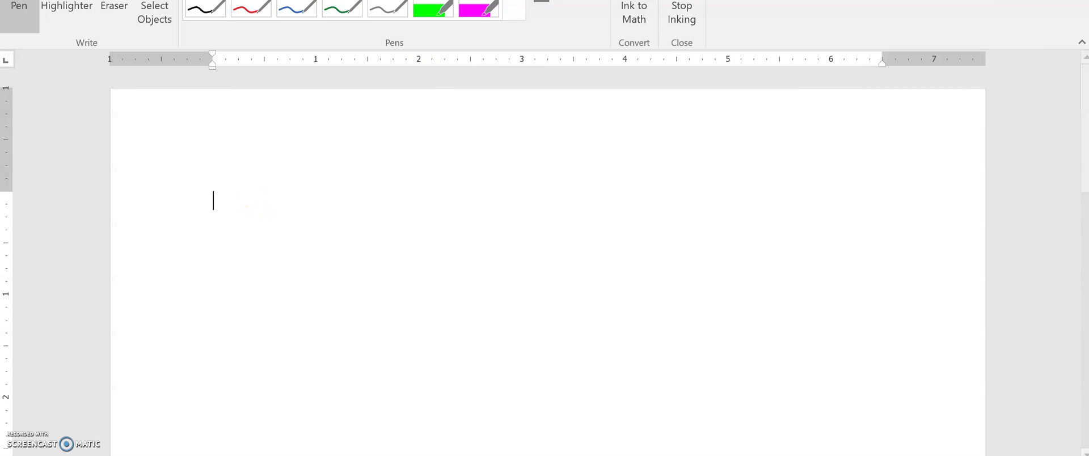
# Step: Sketch a divided box labelled Max 70 over min 40, with a stem below it
pyautogui.moveTo(264, 196)
pyautogui.mouseDown()
pyautogui.moveTo(245, 364)
pyautogui.moveTo(330, 352)
pyautogui.moveTo(369, 298)
pyautogui.moveTo(274, 189)
pyautogui.mouseUp()
pyautogui.moveTo(256, 271); pyautogui.dragTo(363, 269)
pyautogui.moveTo(290, 193)
pyautogui.mouseDown()
pyautogui.moveTo(291, 203)
pyautogui.moveTo(312, 194)
pyautogui.moveTo(345, 205)
pyautogui.mouseUp()
pyautogui.moveTo(342, 190); pyautogui.dragTo(332, 207)
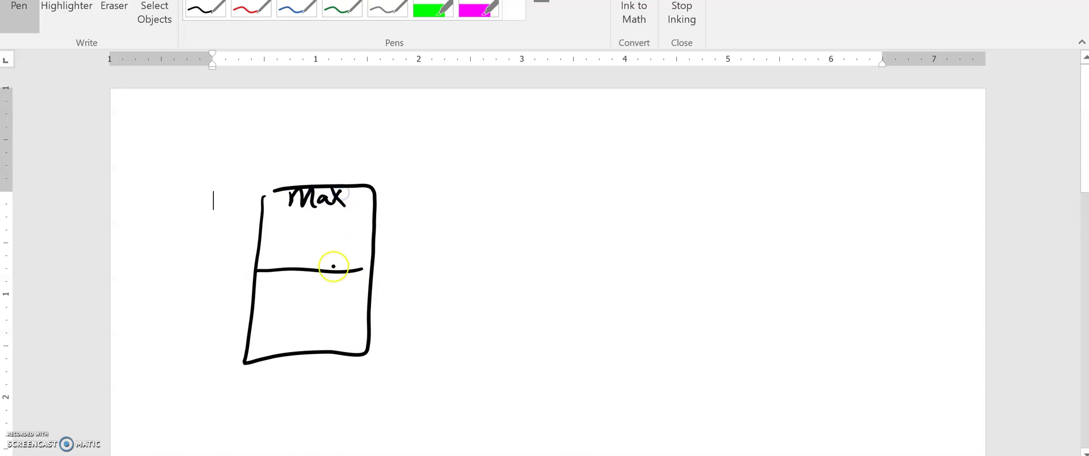
pyautogui.moveTo(284, 232); pyautogui.dragTo(307, 256)
pyautogui.moveTo(328, 228); pyautogui.dragTo(328, 255)
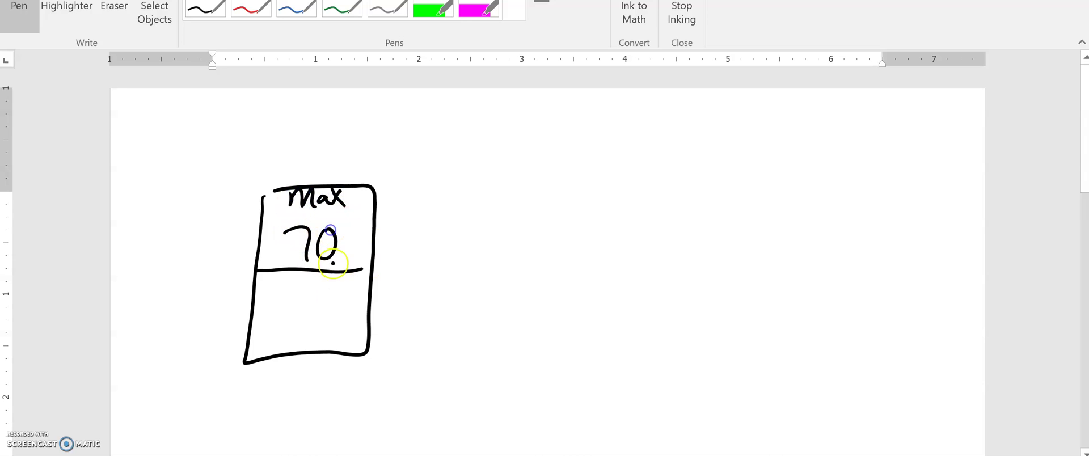
pyautogui.moveTo(285, 291); pyautogui.dragTo(302, 291)
pyautogui.click(314, 277)
pyautogui.moveTo(314, 282)
pyautogui.mouseDown()
pyautogui.moveTo(327, 294)
pyautogui.moveTo(302, 334)
pyautogui.mouseUp()
pyautogui.moveTo(329, 310)
pyautogui.mouseDown()
pyautogui.moveTo(333, 325)
pyautogui.moveTo(332, 314)
pyautogui.mouseUp()
pyautogui.click(299, 365)
pyautogui.moveTo(294, 354)
pyautogui.mouseDown()
pyautogui.moveTo(283, 430)
pyautogui.moveTo(312, 368)
pyautogui.moveTo(295, 436)
pyautogui.mouseUp()
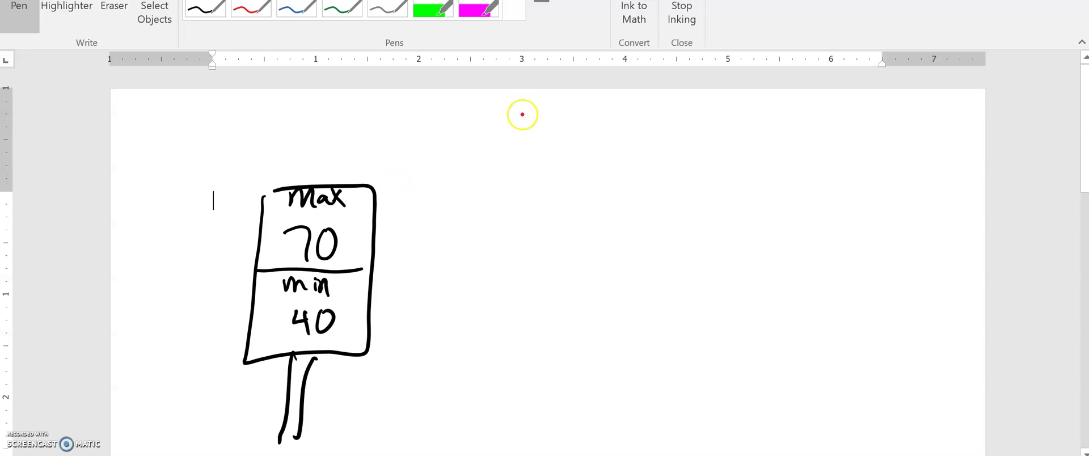
# Step: Write the heading 'IQR method' in red near the top of the page
pyautogui.moveTo(524, 111)
pyautogui.mouseDown()
pyautogui.moveTo(521, 140)
pyautogui.moveTo(545, 141)
pyautogui.mouseUp()
pyautogui.moveTo(505, 111)
pyautogui.mouseDown()
pyautogui.moveTo(556, 114)
pyautogui.moveTo(570, 142)
pyautogui.mouseUp()
pyautogui.moveTo(582, 111)
pyautogui.mouseDown()
pyautogui.moveTo(583, 129)
pyautogui.moveTo(608, 147)
pyautogui.mouseUp()
pyautogui.moveTo(653, 119)
pyautogui.mouseDown()
pyautogui.moveTo(676, 120)
pyautogui.moveTo(679, 141)
pyautogui.moveTo(706, 149)
pyautogui.mouseUp()
pyautogui.moveTo(721, 116)
pyautogui.mouseDown()
pyautogui.moveTo(723, 149)
pyautogui.moveTo(731, 131)
pyautogui.mouseUp()
pyautogui.moveTo(731, 116)
pyautogui.mouseDown()
pyautogui.moveTo(756, 140)
pyautogui.moveTo(777, 125)
pyautogui.mouseUp()
pyautogui.moveTo(811, 127)
pyautogui.mouseDown()
pyautogui.moveTo(802, 142)
pyautogui.moveTo(812, 135)
pyautogui.mouseUp()
pyautogui.moveTo(817, 104); pyautogui.dragTo(812, 146)
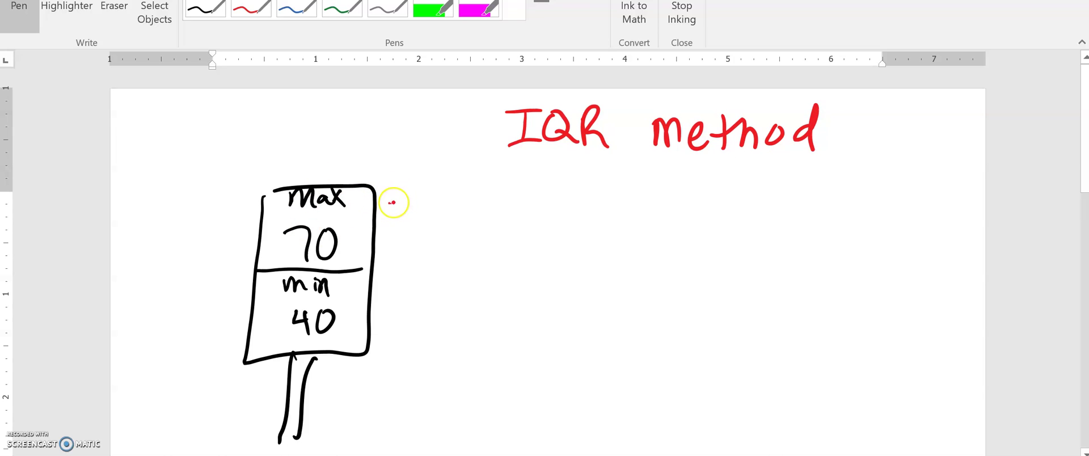
# Step: Add arrows labelling the box's top 'Upper fence' in red and its bottom 'Lower fence' in blue
pyautogui.moveTo(389, 202); pyautogui.dragTo(420, 199)
pyautogui.moveTo(416, 196); pyautogui.dragTo(422, 203)
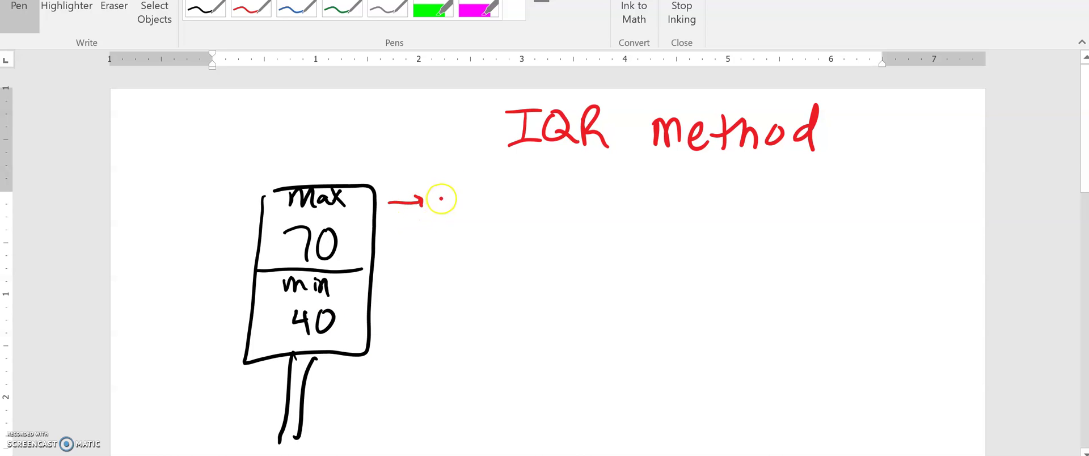
pyautogui.moveTo(438, 189); pyautogui.dragTo(452, 206)
pyautogui.moveTo(454, 200)
pyautogui.mouseDown()
pyautogui.moveTo(474, 210)
pyautogui.moveTo(502, 198)
pyautogui.moveTo(518, 208)
pyautogui.moveTo(576, 197)
pyautogui.mouseUp()
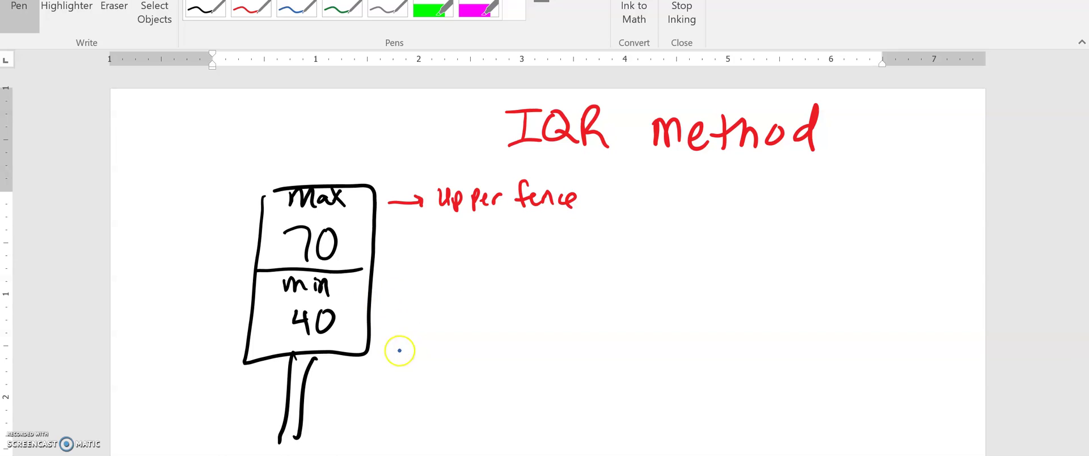
pyautogui.moveTo(402, 358); pyautogui.dragTo(429, 359)
pyautogui.moveTo(434, 352); pyautogui.dragTo(545, 354)
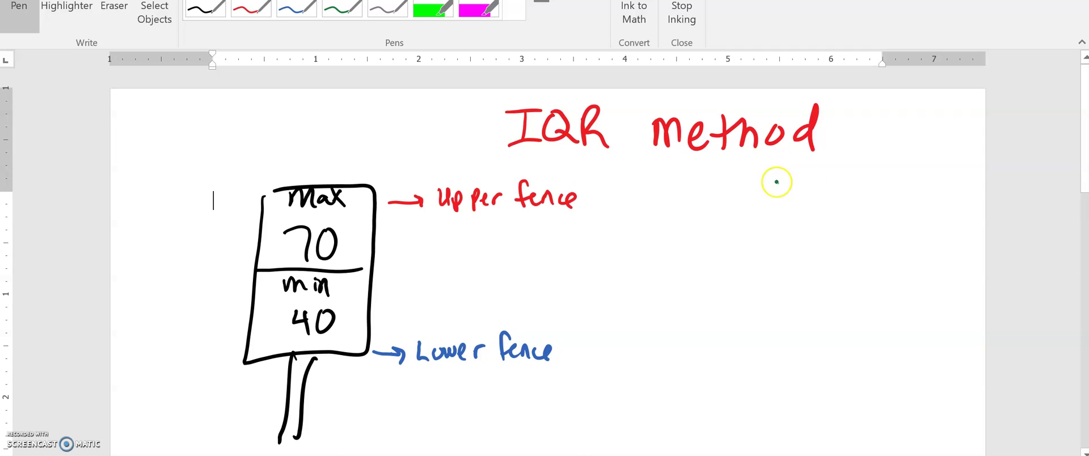
# Step: Sketch a small green box plot and mark the upper end of its box
pyautogui.moveTo(777, 182); pyautogui.dragTo(926, 176)
pyautogui.moveTo(821, 165)
pyautogui.mouseDown()
pyautogui.moveTo(832, 190)
pyautogui.moveTo(892, 174)
pyautogui.moveTo(856, 169)
pyautogui.moveTo(858, 191)
pyautogui.mouseUp()
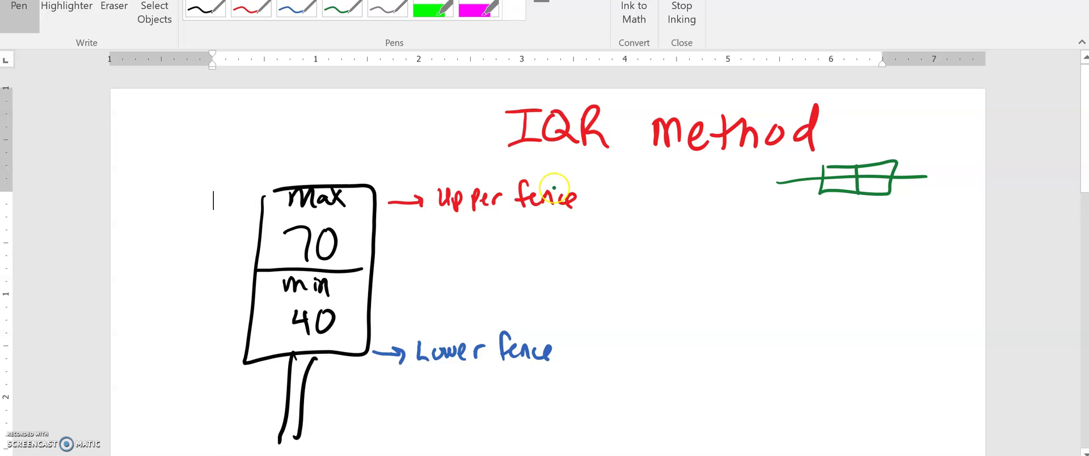
pyautogui.moveTo(898, 152); pyautogui.dragTo(895, 157)
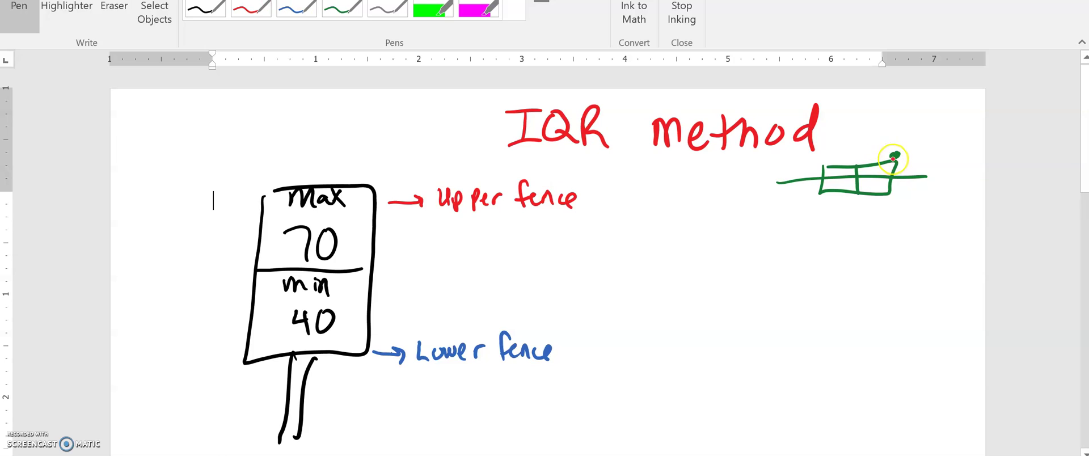
pyautogui.click(894, 156)
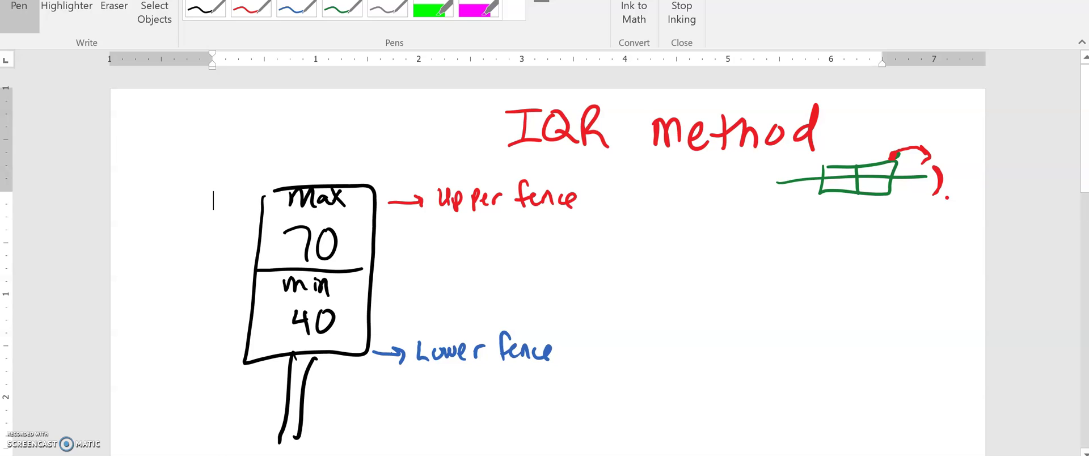
# Step: Write the upper fence formula 'Q3 + 1.5(IQR)' beside Upper fence
pyautogui.click(600, 200)
pyautogui.click(590, 193)
pyautogui.moveTo(589, 214); pyautogui.dragTo(606, 244)
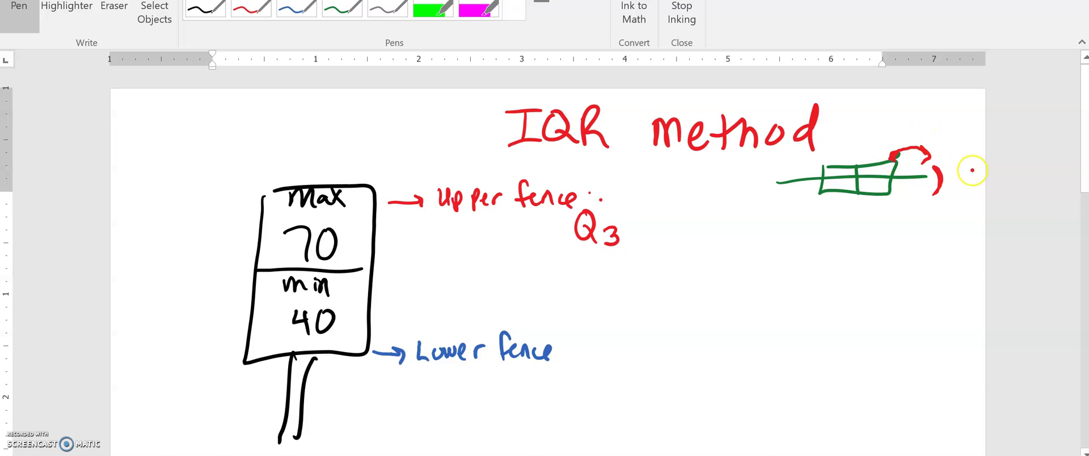
pyautogui.moveTo(640, 216)
pyautogui.mouseDown()
pyautogui.moveTo(644, 228)
pyautogui.moveTo(695, 238)
pyautogui.mouseUp()
pyautogui.moveTo(736, 214); pyautogui.dragTo(739, 249)
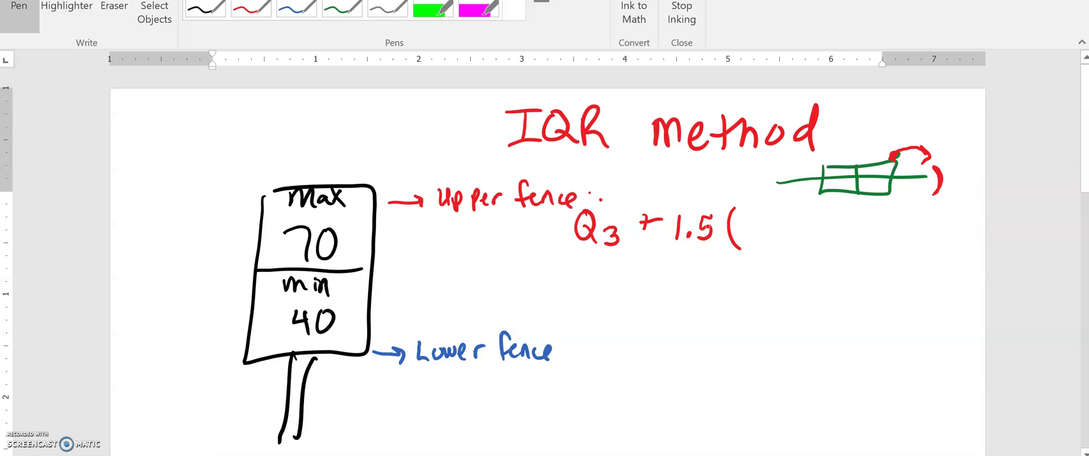
pyautogui.moveTo(751, 220)
pyautogui.mouseDown()
pyautogui.moveTo(745, 243)
pyautogui.moveTo(766, 213)
pyautogui.moveTo(773, 233)
pyautogui.moveTo(782, 217)
pyautogui.moveTo(820, 241)
pyautogui.mouseUp()
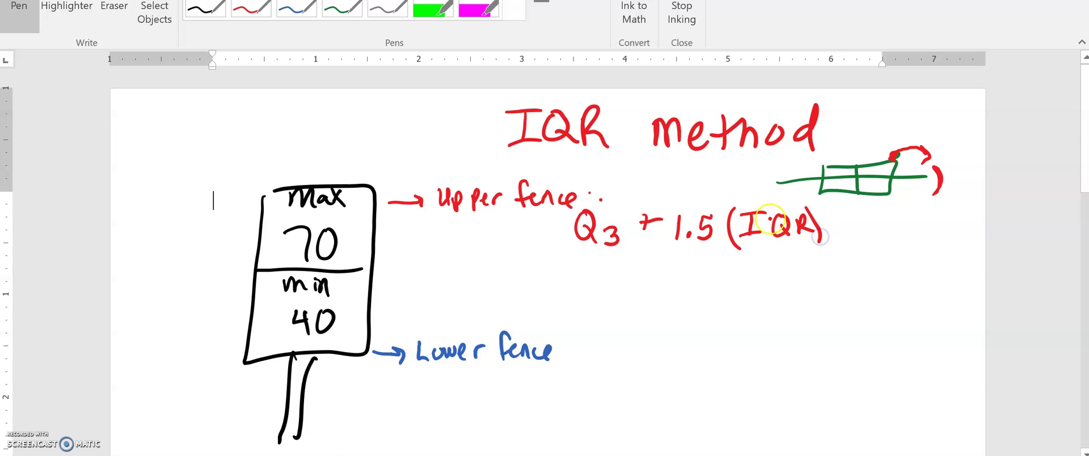
# Step: Highlight the green box plot's box, label its width Q3−Q1, and check StatCrunch's quartiles
pyautogui.click(67, 12)
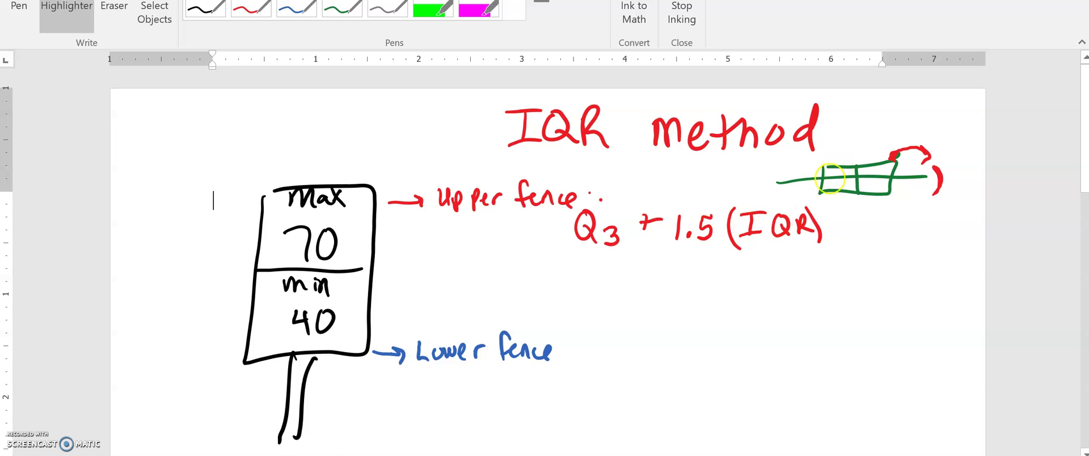
pyautogui.moveTo(831, 178); pyautogui.dragTo(886, 178)
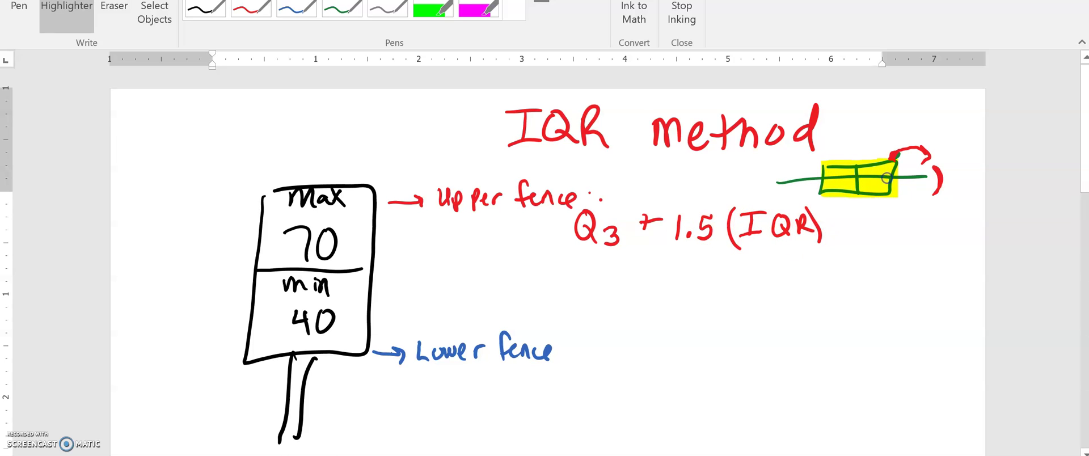
pyautogui.click(19, 14)
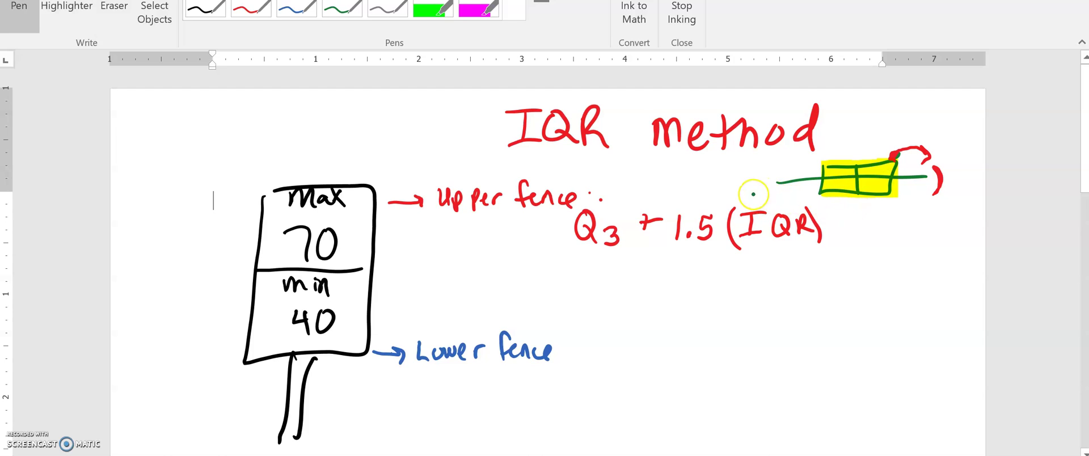
pyautogui.moveTo(756, 194); pyautogui.dragTo(783, 198)
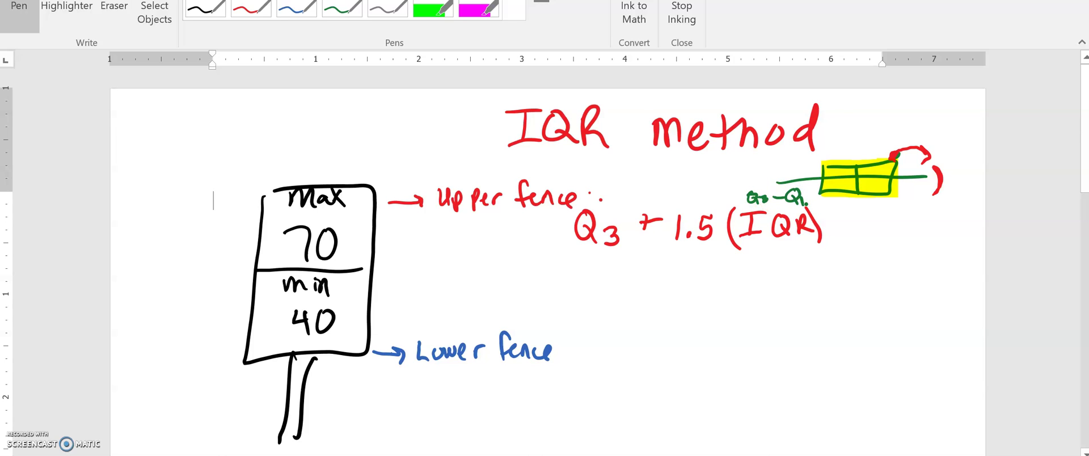
pyautogui.click(567, 437)
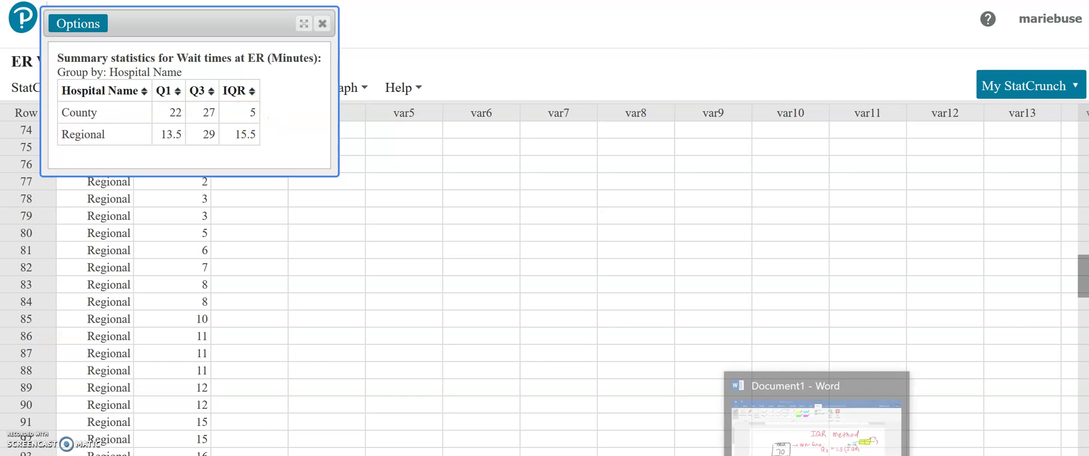
# Step: Substitute County's values under the upper fence formula as '27 + 1.5(5)'
pyautogui.click(816, 455)
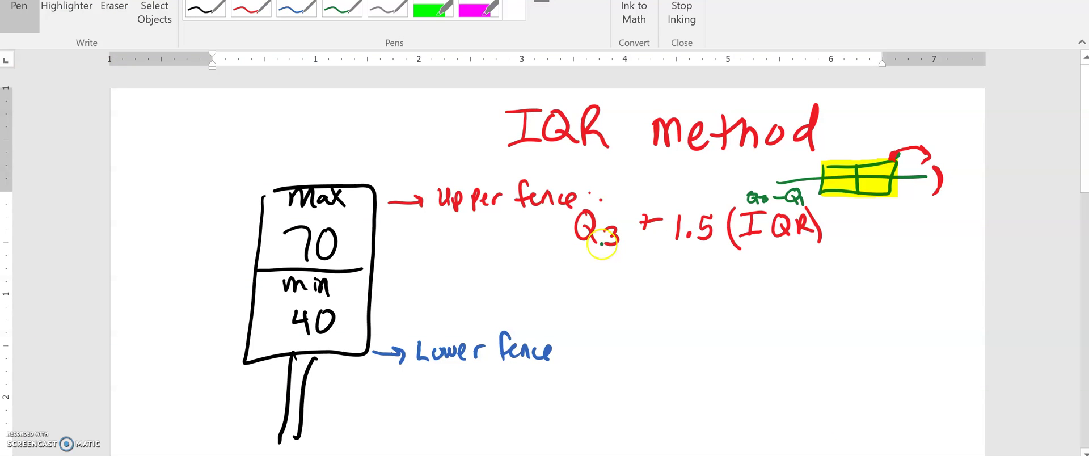
pyautogui.moveTo(587, 259)
pyautogui.mouseDown()
pyautogui.moveTo(601, 279)
pyautogui.moveTo(618, 259)
pyautogui.moveTo(609, 280)
pyautogui.mouseUp()
pyautogui.moveTo(645, 259)
pyautogui.mouseDown()
pyautogui.moveTo(644, 279)
pyautogui.moveTo(657, 269)
pyautogui.moveTo(702, 277)
pyautogui.mouseUp()
pyautogui.click(690, 276)
pyautogui.moveTo(740, 248)
pyautogui.mouseDown()
pyautogui.moveTo(737, 278)
pyautogui.moveTo(761, 265)
pyautogui.moveTo(754, 273)
pyautogui.moveTo(769, 242)
pyautogui.mouseUp()
pyautogui.click(778, 275)
pyautogui.moveTo(776, 240); pyautogui.dragTo(786, 273)
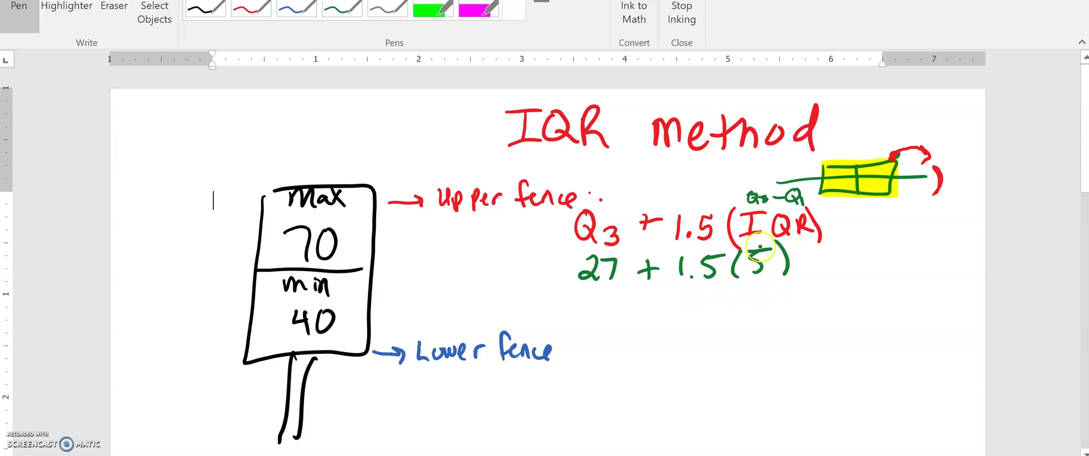
# Step: Work out '27 + 7.5 = 34.5' as the upper fence and begin a red box sketch
pyautogui.click(728, 298)
pyautogui.click(729, 303)
pyautogui.moveTo(706, 291); pyautogui.dragTo(719, 291)
pyautogui.moveTo(718, 291)
pyautogui.mouseDown()
pyautogui.moveTo(715, 306)
pyautogui.moveTo(736, 306)
pyautogui.mouseUp()
pyautogui.moveTo(635, 297)
pyautogui.mouseDown()
pyautogui.moveTo(669, 304)
pyautogui.moveTo(666, 315)
pyautogui.moveTo(696, 301)
pyautogui.mouseUp()
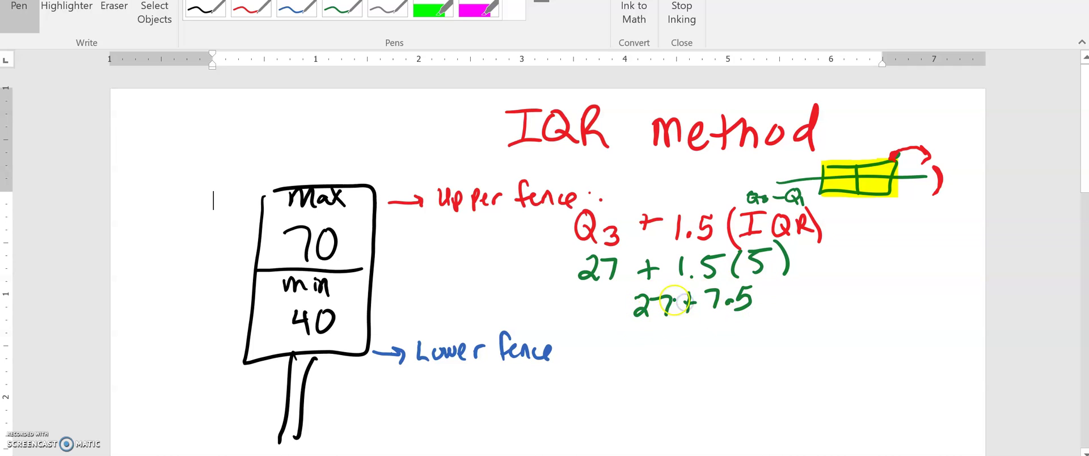
pyautogui.click(661, 310)
pyautogui.moveTo(774, 288)
pyautogui.mouseDown()
pyautogui.moveTo(811, 280)
pyautogui.moveTo(811, 303)
pyautogui.mouseUp()
pyautogui.moveTo(844, 271); pyautogui.dragTo(851, 304)
pyautogui.moveTo(862, 272)
pyautogui.mouseDown()
pyautogui.moveTo(861, 292)
pyautogui.moveTo(876, 269)
pyautogui.mouseUp()
pyautogui.click(857, 297)
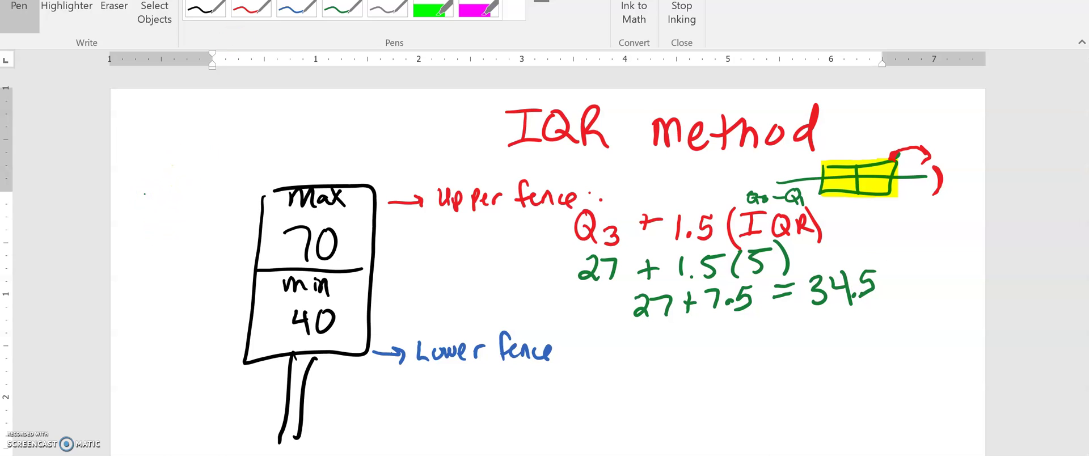
pyautogui.moveTo(144, 196)
pyautogui.mouseDown()
pyautogui.moveTo(221, 197)
pyautogui.moveTo(220, 374)
pyautogui.moveTo(149, 365)
pyautogui.moveTo(144, 196)
pyautogui.moveTo(133, 238)
pyautogui.moveTo(135, 378)
pyautogui.moveTo(160, 371)
pyautogui.moveTo(157, 447)
pyautogui.mouseUp()
# Step: Divide the red box, label it max 34.5, and add a blue arrow toward the Q3 formula
pyautogui.moveTo(190, 370); pyautogui.dragTo(170, 438)
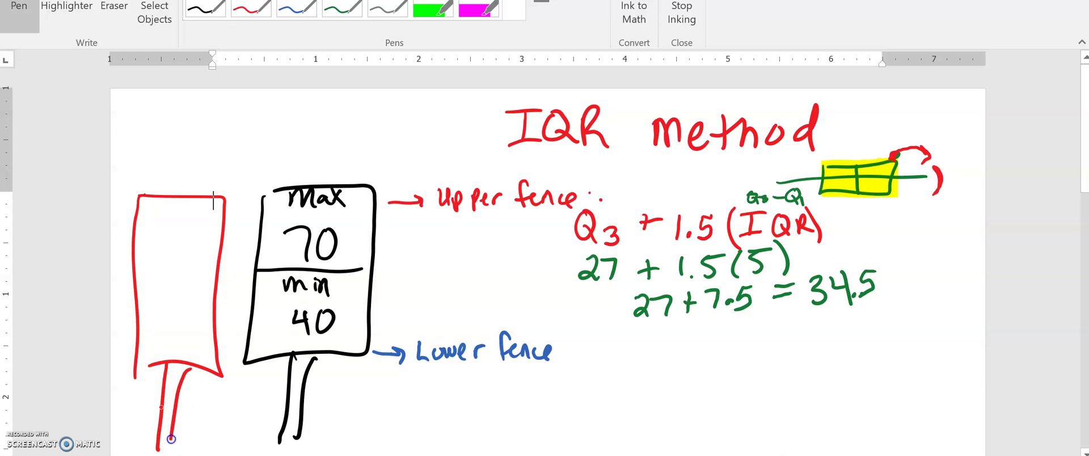
pyautogui.click(143, 278)
pyautogui.moveTo(140, 282); pyautogui.dragTo(209, 284)
pyautogui.moveTo(153, 214)
pyautogui.mouseDown()
pyautogui.moveTo(160, 204)
pyautogui.moveTo(171, 214)
pyautogui.mouseUp()
pyautogui.click(176, 203)
pyautogui.moveTo(175, 207); pyautogui.dragTo(175, 210)
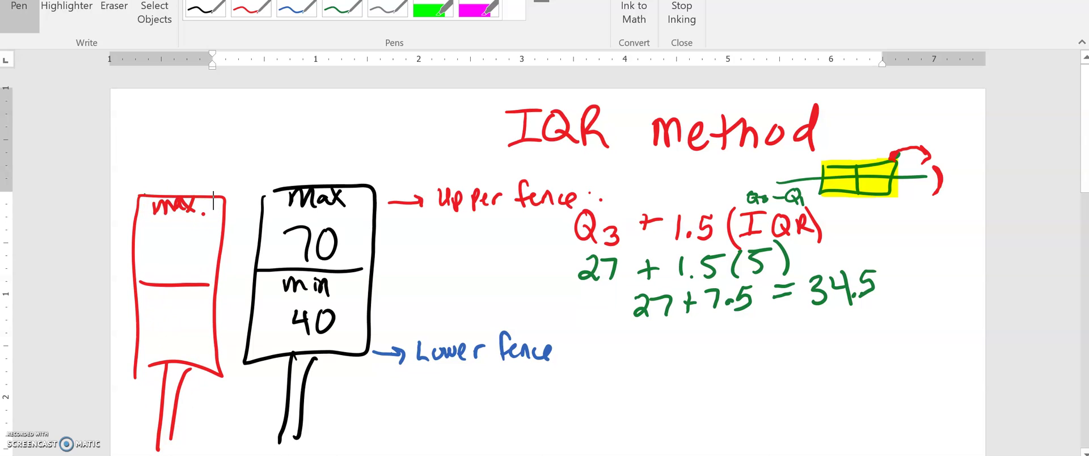
pyautogui.moveTo(145, 243)
pyautogui.mouseDown()
pyautogui.moveTo(151, 270)
pyautogui.moveTo(175, 255)
pyautogui.mouseUp()
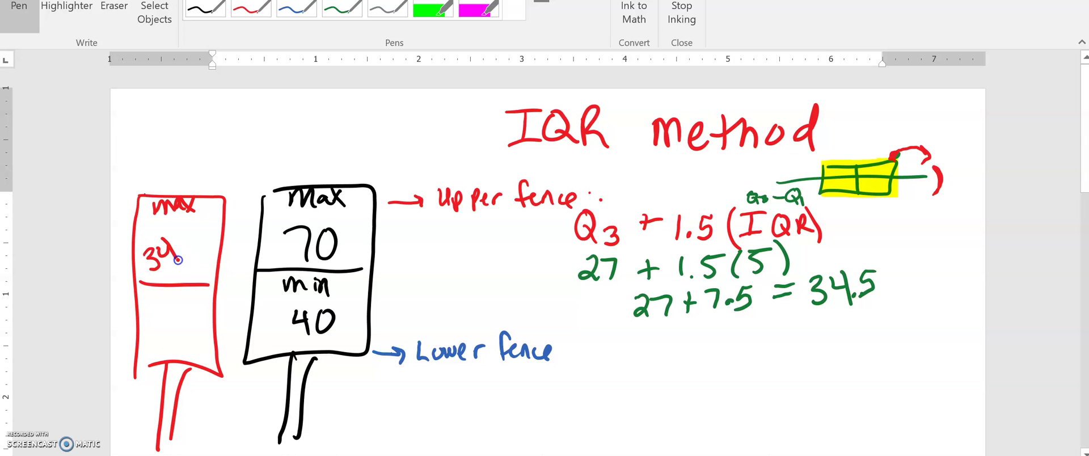
pyautogui.click(178, 253)
pyautogui.moveTo(190, 228); pyautogui.dragTo(200, 241)
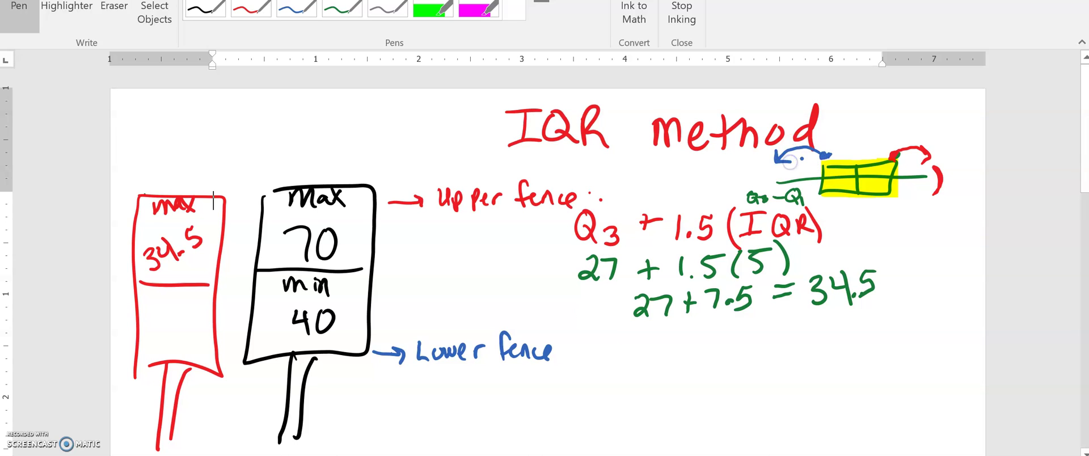
pyautogui.moveTo(541, 230); pyautogui.dragTo(562, 229)
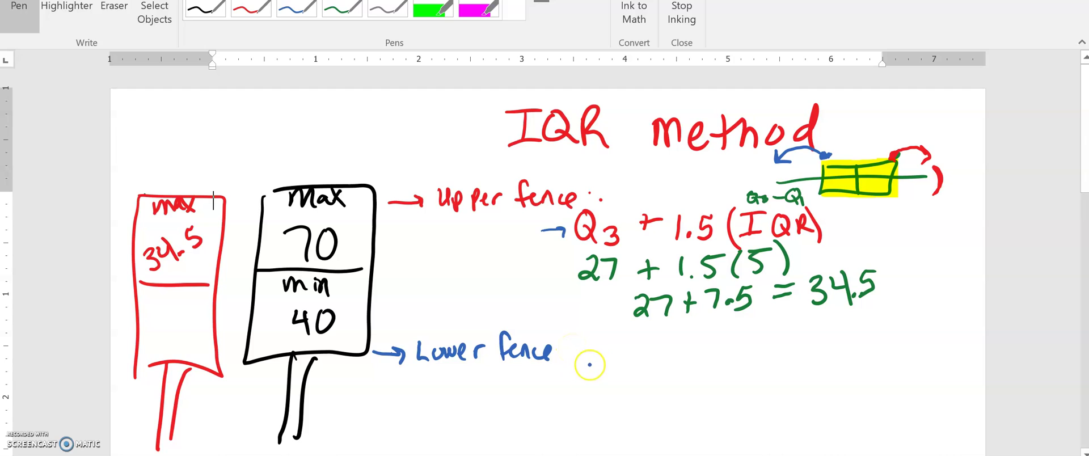
# Step: Write the lower fence formula 'Q1 − 1.5(IQR)' in blue after Lower fence
pyautogui.moveTo(593, 347); pyautogui.dragTo(604, 384)
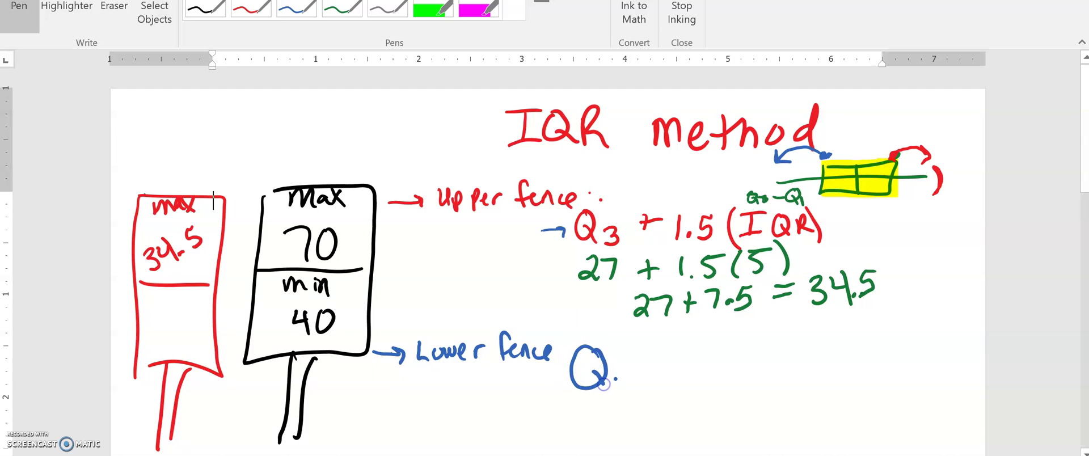
pyautogui.click(826, 155)
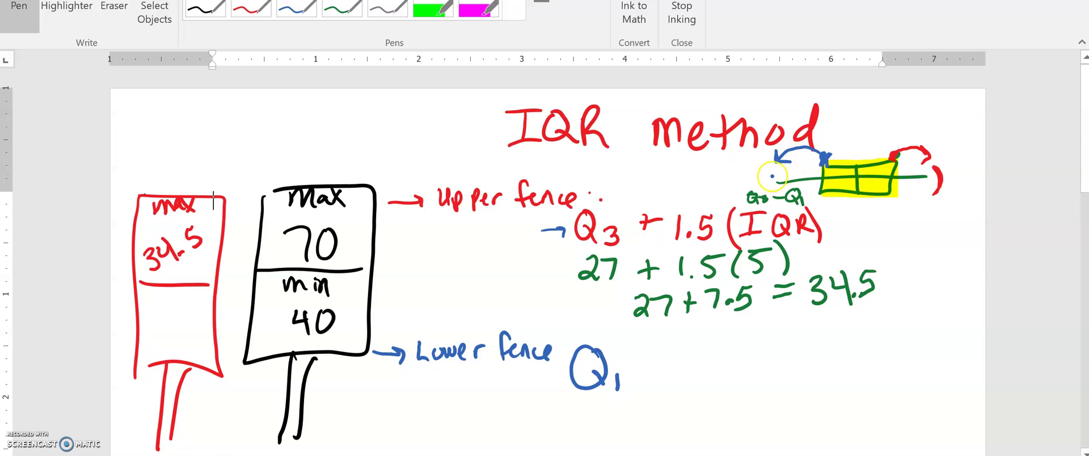
pyautogui.moveTo(638, 366); pyautogui.dragTo(680, 377)
pyautogui.click(696, 374)
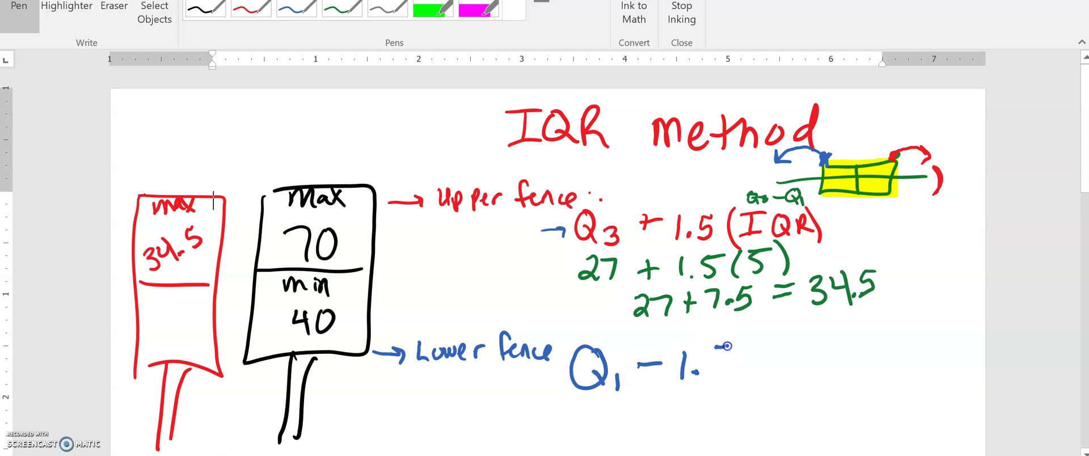
pyautogui.moveTo(727, 348)
pyautogui.mouseDown()
pyautogui.moveTo(714, 372)
pyautogui.moveTo(744, 345)
pyautogui.moveTo(736, 384)
pyautogui.mouseUp()
pyautogui.moveTo(761, 347); pyautogui.dragTo(755, 372)
pyautogui.moveTo(747, 373)
pyautogui.mouseDown()
pyautogui.moveTo(775, 370)
pyautogui.moveTo(773, 348)
pyautogui.mouseUp()
pyautogui.moveTo(794, 345)
pyautogui.mouseDown()
pyautogui.moveTo(785, 368)
pyautogui.moveTo(798, 344)
pyautogui.moveTo(820, 363)
pyautogui.mouseUp()
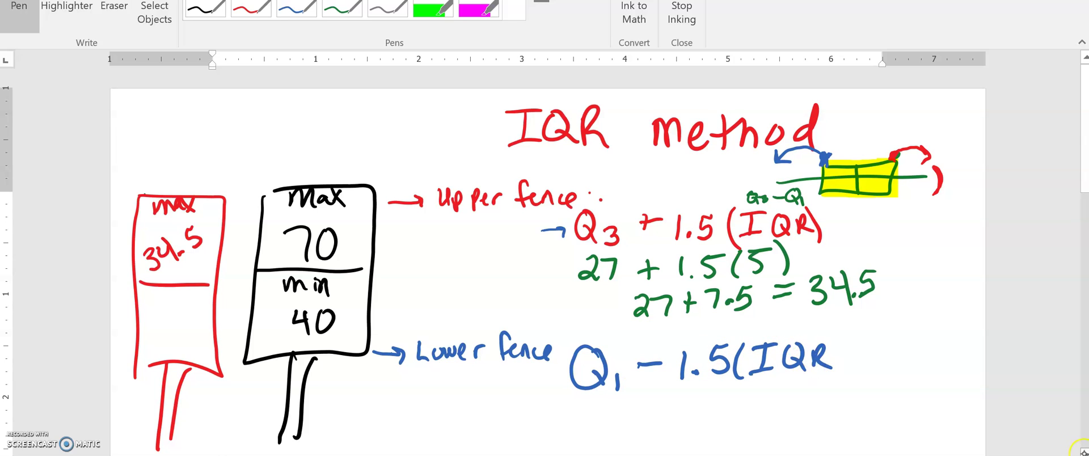
# Step: Check County's Q1 in StatCrunch and start the substitution '22 −' beneath the formula
pyautogui.scroll(-3, 548, 255)
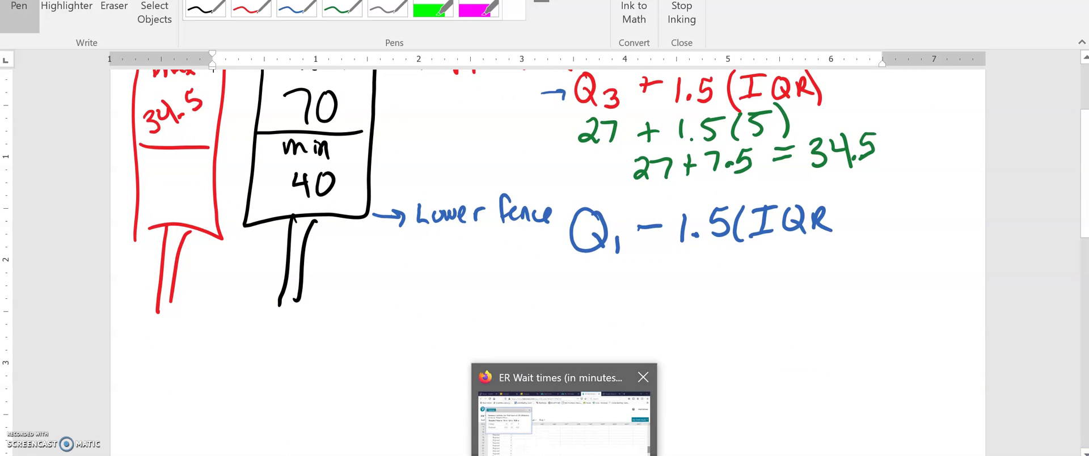
pyautogui.click(566, 441)
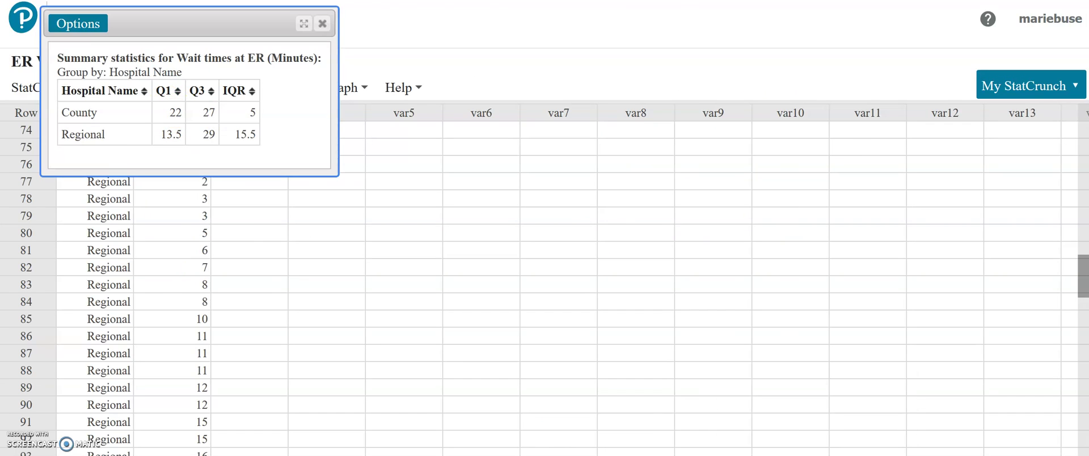
pyautogui.click(817, 443)
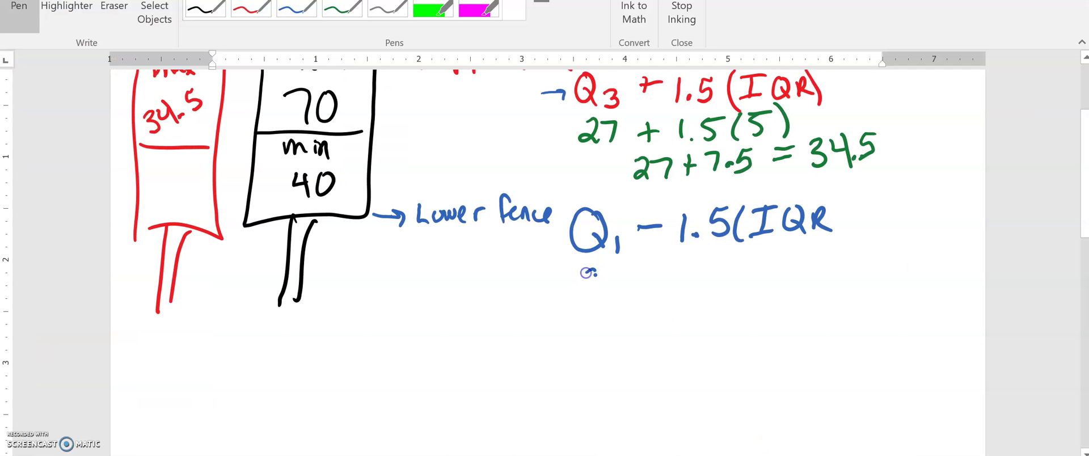
pyautogui.moveTo(583, 271)
pyautogui.mouseDown()
pyautogui.moveTo(602, 292)
pyautogui.moveTo(655, 276)
pyautogui.moveTo(685, 289)
pyautogui.moveTo(710, 277)
pyautogui.moveTo(706, 289)
pyautogui.mouseUp()
# Step: Complete the substitution as '22 − 1.5(5)'
pyautogui.click(698, 286)
pyautogui.moveTo(710, 264); pyautogui.dragTo(723, 264)
pyautogui.moveTo(829, 199); pyautogui.dragTo(833, 231)
pyautogui.moveTo(749, 249)
pyautogui.mouseDown()
pyautogui.moveTo(742, 290)
pyautogui.moveTo(757, 288)
pyautogui.moveTo(776, 249)
pyautogui.moveTo(793, 274)
pyautogui.mouseUp()
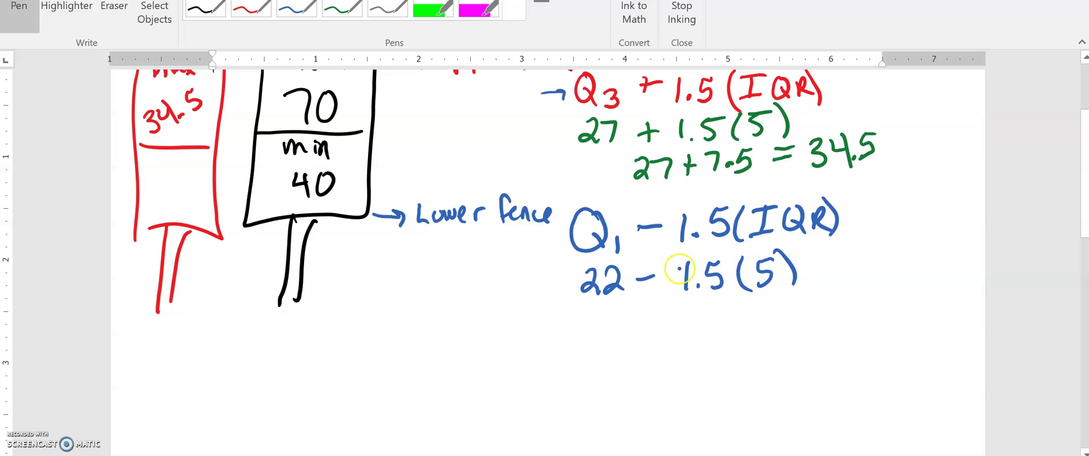
# Step: Work out the lower fence as '22 − 7.5 = 14.5' on the next line
pyautogui.moveTo(592, 321)
pyautogui.mouseDown()
pyautogui.moveTo(613, 341)
pyautogui.moveTo(678, 319)
pyautogui.mouseUp()
pyautogui.click(656, 319)
pyautogui.moveTo(688, 308)
pyautogui.mouseDown()
pyautogui.moveTo(702, 306)
pyautogui.moveTo(704, 330)
pyautogui.mouseUp()
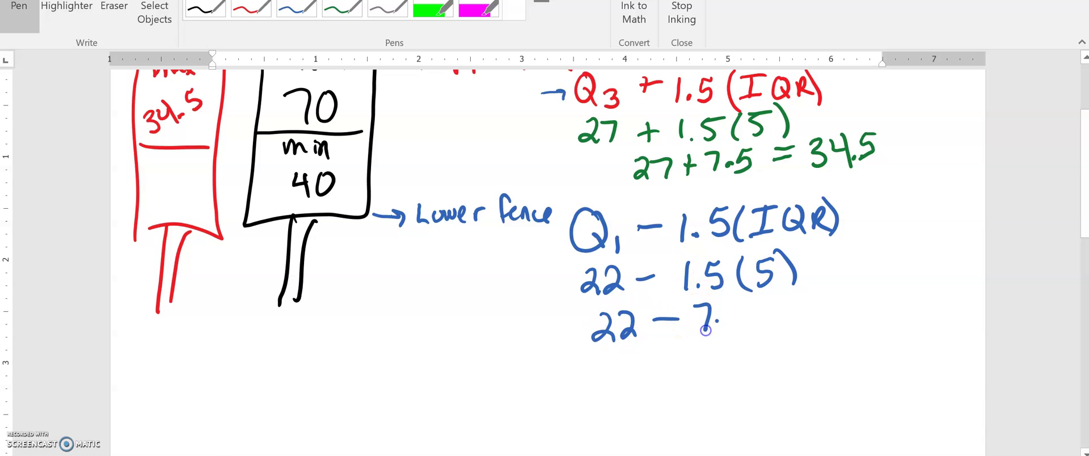
pyautogui.click(716, 327)
pyautogui.moveTo(744, 305)
pyautogui.mouseDown()
pyautogui.moveTo(730, 329)
pyautogui.moveTo(787, 307)
pyautogui.mouseUp()
pyautogui.moveTo(770, 316); pyautogui.dragTo(788, 314)
pyautogui.click(799, 304)
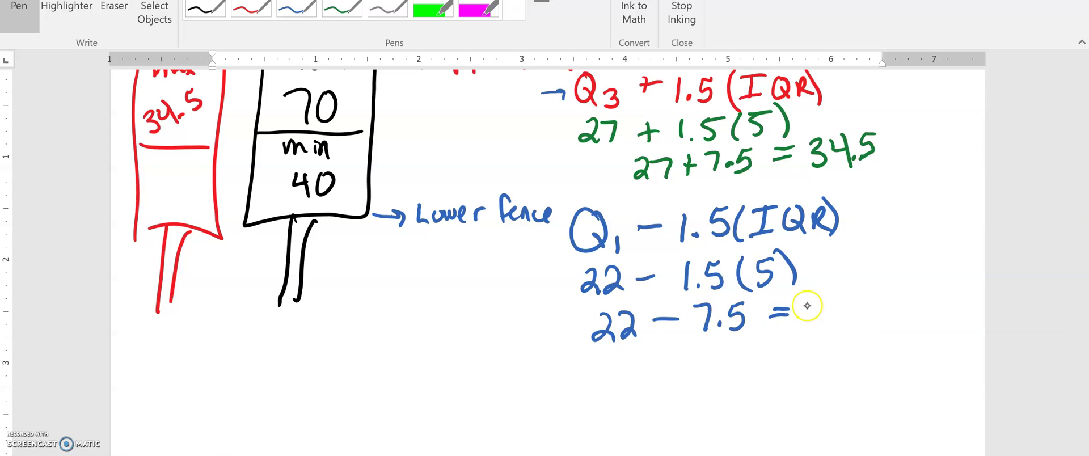
pyautogui.moveTo(809, 299)
pyautogui.mouseDown()
pyautogui.moveTo(806, 334)
pyautogui.moveTo(839, 321)
pyautogui.moveTo(835, 335)
pyautogui.mouseUp()
pyautogui.moveTo(855, 295)
pyautogui.mouseDown()
pyautogui.moveTo(866, 315)
pyautogui.moveTo(853, 331)
pyautogui.mouseUp()
pyautogui.click(849, 327)
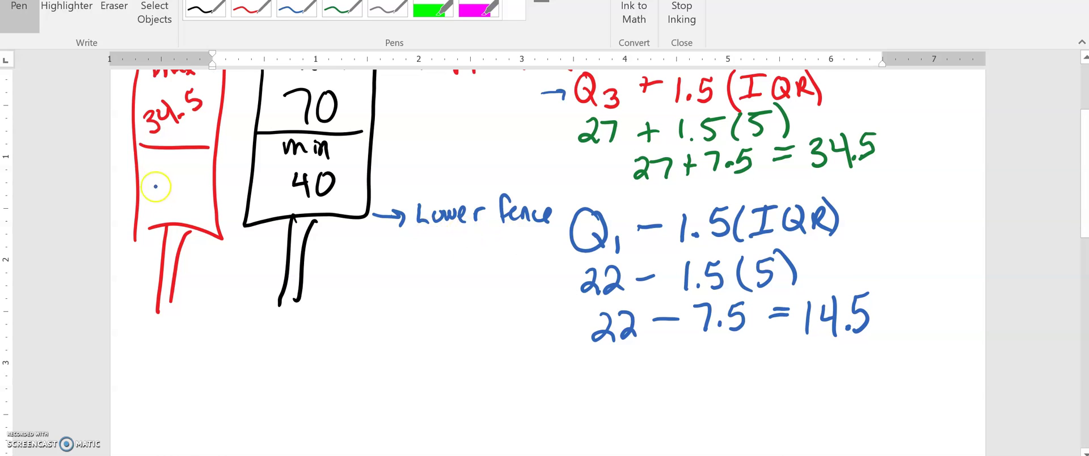
# Step: Write 'Min 14.5' below 34.5 in the red box
pyautogui.moveTo(148, 161); pyautogui.dragTo(159, 171)
pyautogui.moveTo(164, 165)
pyautogui.mouseDown()
pyautogui.moveTo(159, 201)
pyautogui.moveTo(155, 189)
pyautogui.moveTo(179, 199)
pyautogui.moveTo(174, 185)
pyautogui.moveTo(187, 206)
pyautogui.moveTo(206, 184)
pyautogui.mouseUp()
pyautogui.click(186, 206)
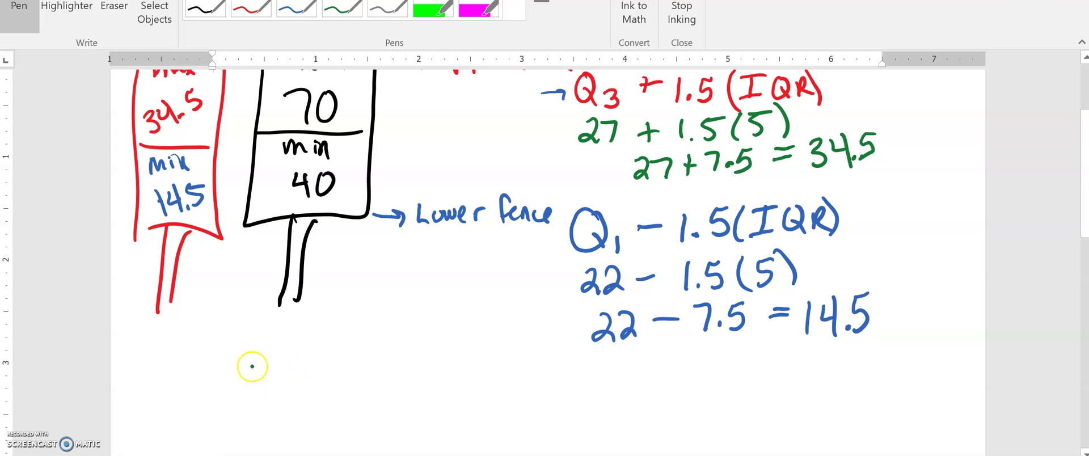
# Step: Draw a green number line with brackets labelled 14.5 and 34.5, hatching the span between
pyautogui.moveTo(254, 359); pyautogui.dragTo(248, 419)
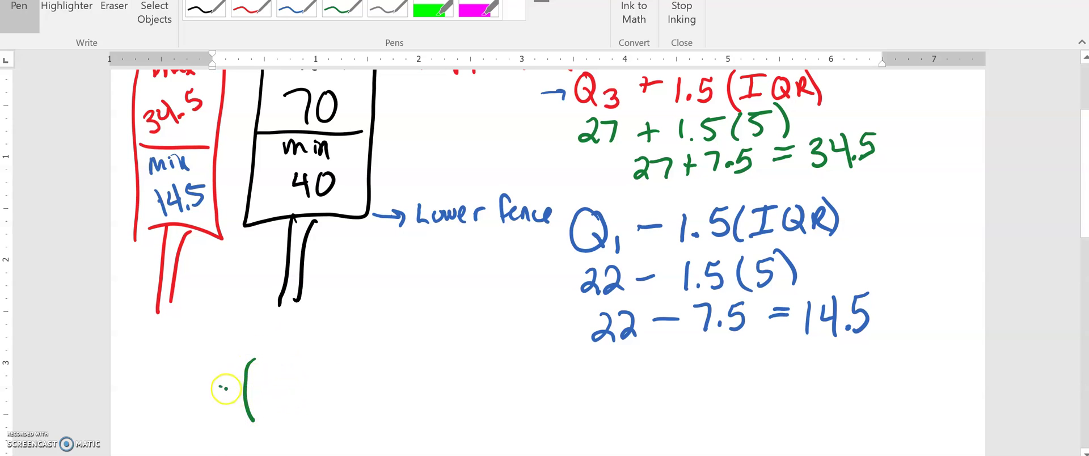
pyautogui.moveTo(219, 385); pyautogui.dragTo(579, 376)
pyautogui.moveTo(528, 337); pyautogui.dragTo(549, 411)
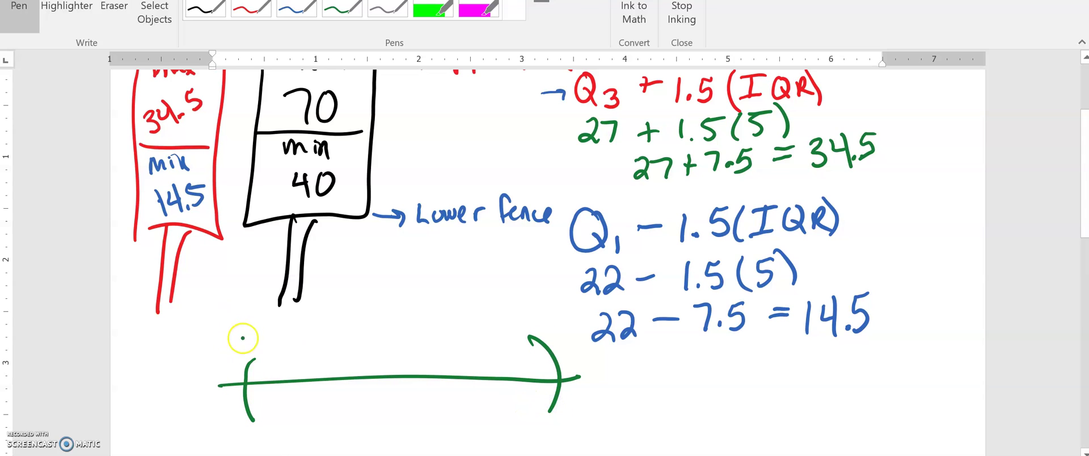
pyautogui.moveTo(231, 329)
pyautogui.mouseDown()
pyautogui.moveTo(229, 347)
pyautogui.moveTo(258, 349)
pyautogui.mouseUp()
pyautogui.click(249, 348)
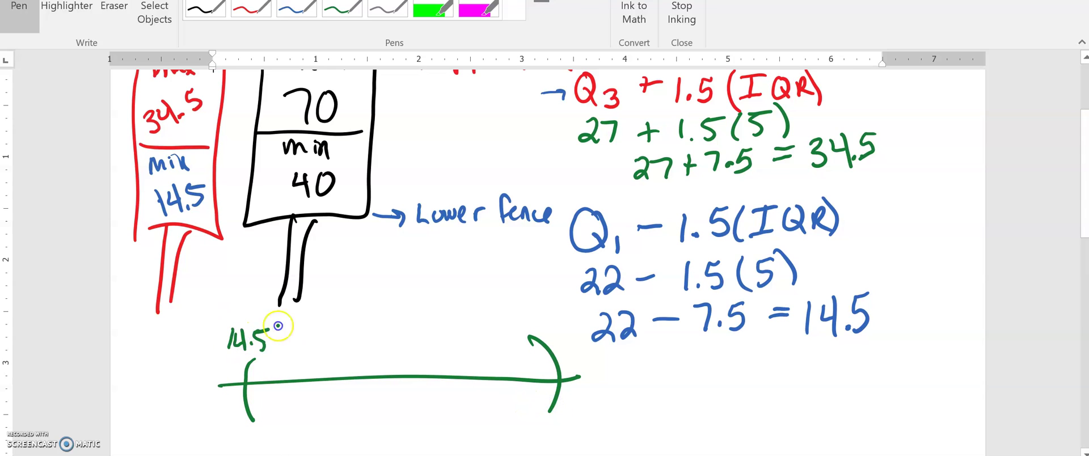
pyautogui.moveTo(504, 321); pyautogui.dragTo(506, 346)
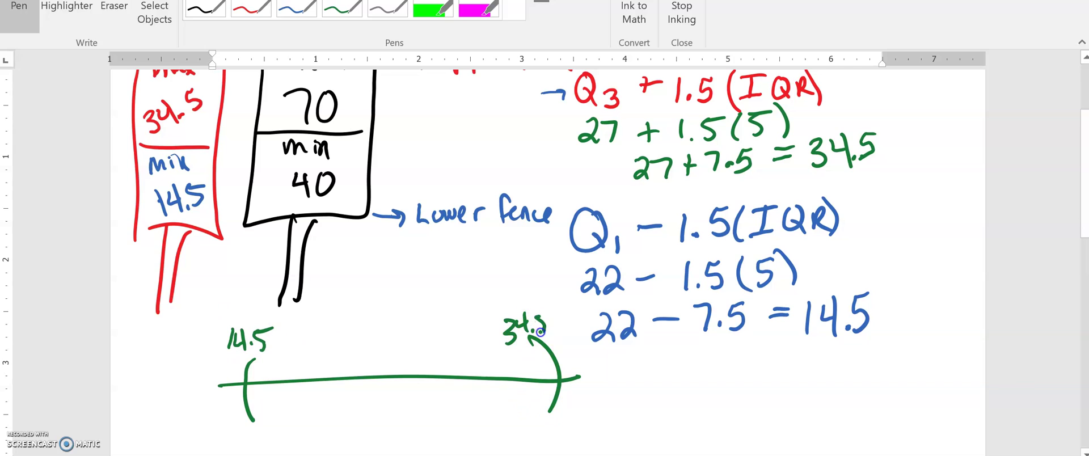
pyautogui.moveTo(540, 332); pyautogui.dragTo(544, 318)
pyautogui.moveTo(250, 391)
pyautogui.mouseDown()
pyautogui.moveTo(429, 370)
pyautogui.moveTo(550, 377)
pyautogui.moveTo(548, 390)
pyautogui.mouseUp()
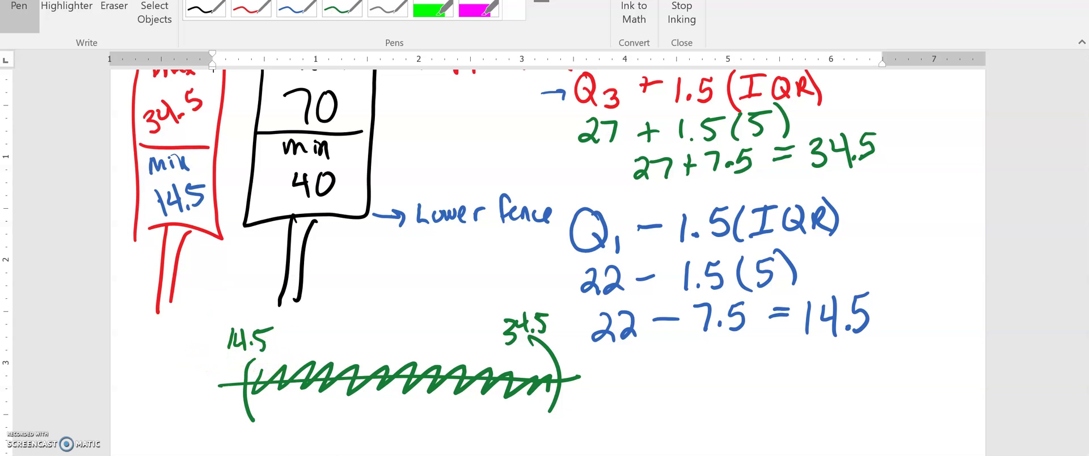
# Step: Highlight the outlier zones below 14.5 and above 34.5 in yellow
pyautogui.click(67, 16)
pyautogui.moveTo(250, 383); pyautogui.dragTo(164, 382)
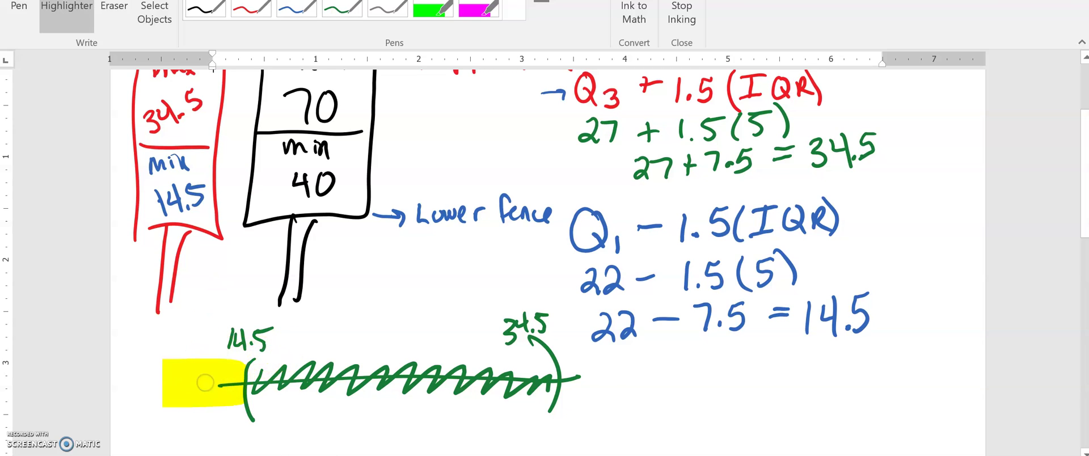
pyautogui.moveTo(562, 379); pyautogui.dragTo(619, 377)
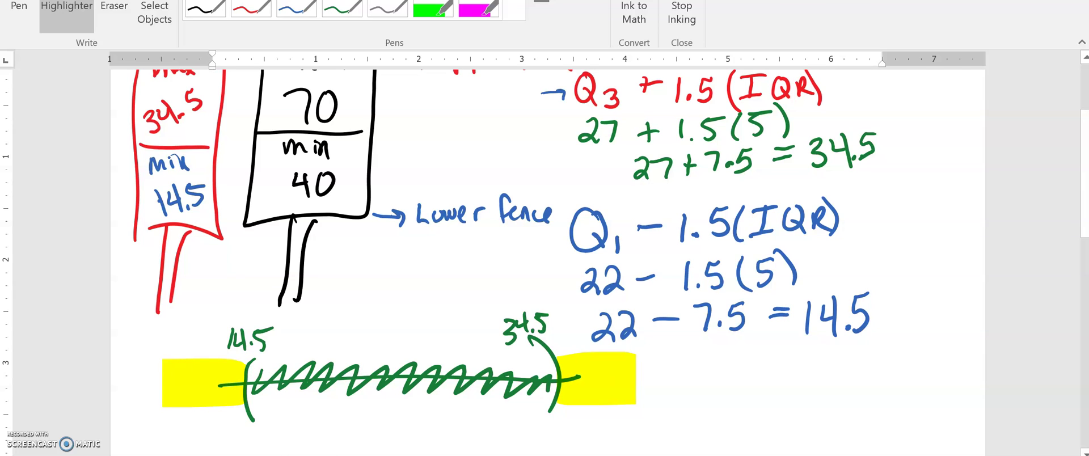
# Step: Bring up the StatCrunch ER wait-times data with the quartile summary moved to the middle
pyautogui.click(601, 417)
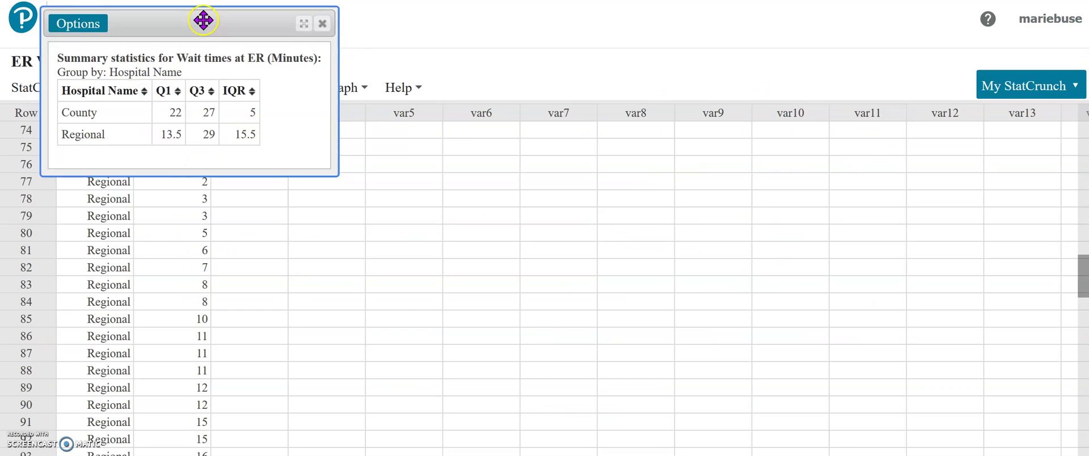
pyautogui.moveTo(196, 14); pyautogui.dragTo(649, 244)
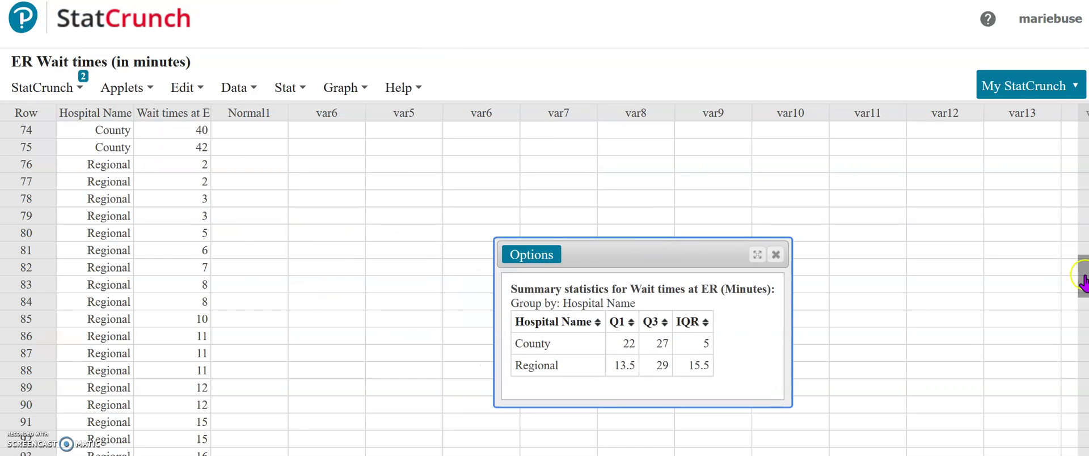
pyautogui.hscroll(5, 1083, 258)
pyautogui.moveTo(1084, 258); pyautogui.dragTo(1079, 274)
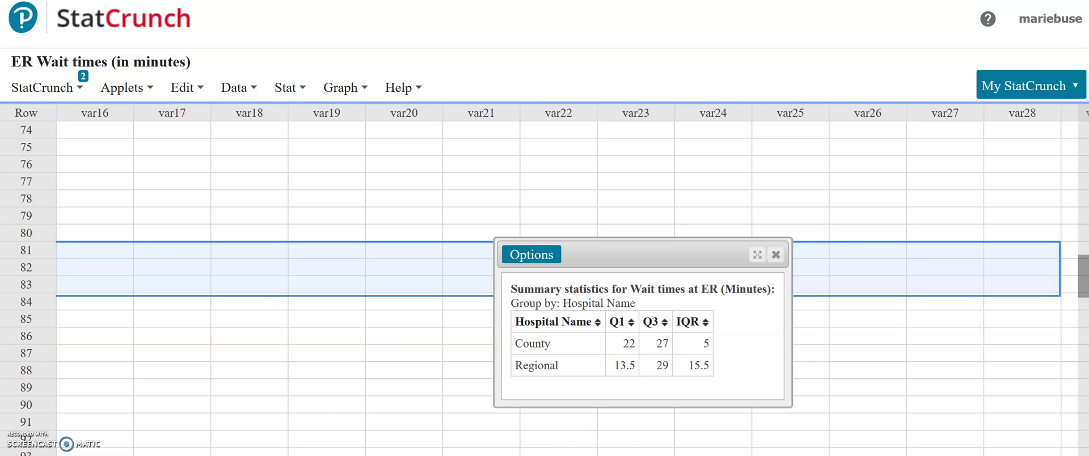
pyautogui.hscroll(-5, 544, 284)
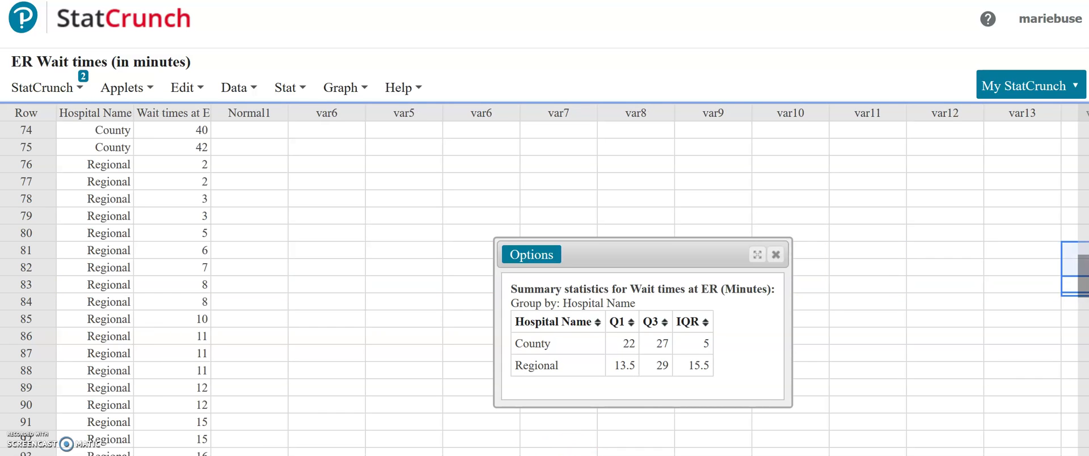
pyautogui.moveTo(1081, 265); pyautogui.dragTo(1083, 97)
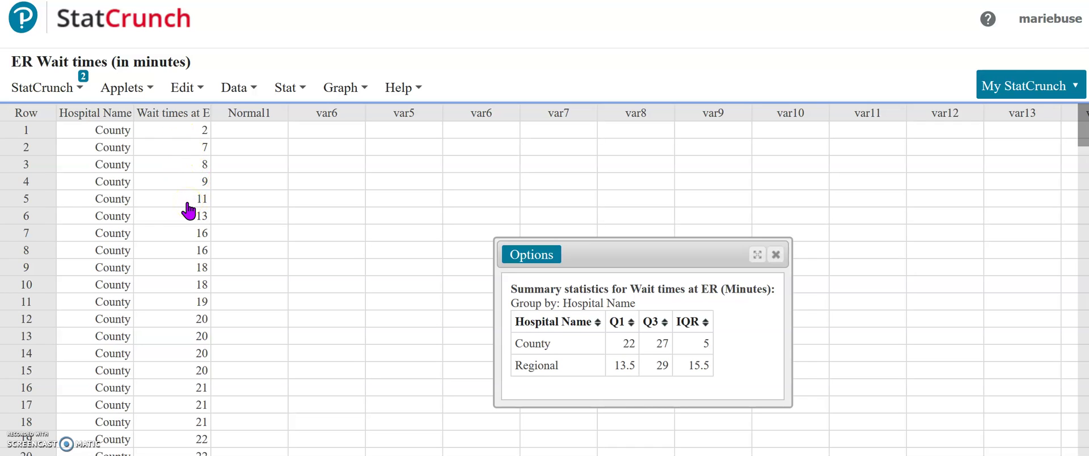
# Step: Scroll down the County wait times to the largest values: 35, 37, 40 and 42
pyautogui.click(183, 257)
pyautogui.scroll(-4, 184, 264)
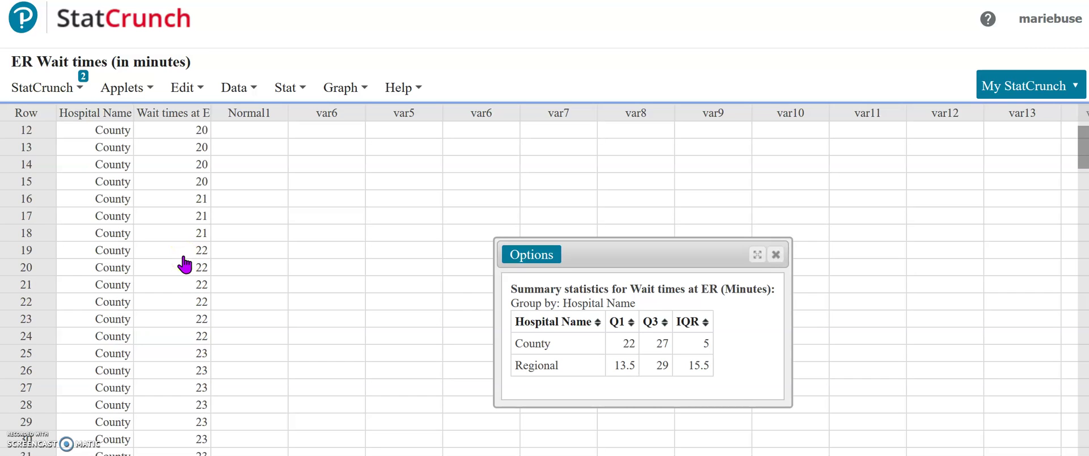
pyautogui.scroll(-6, 185, 263)
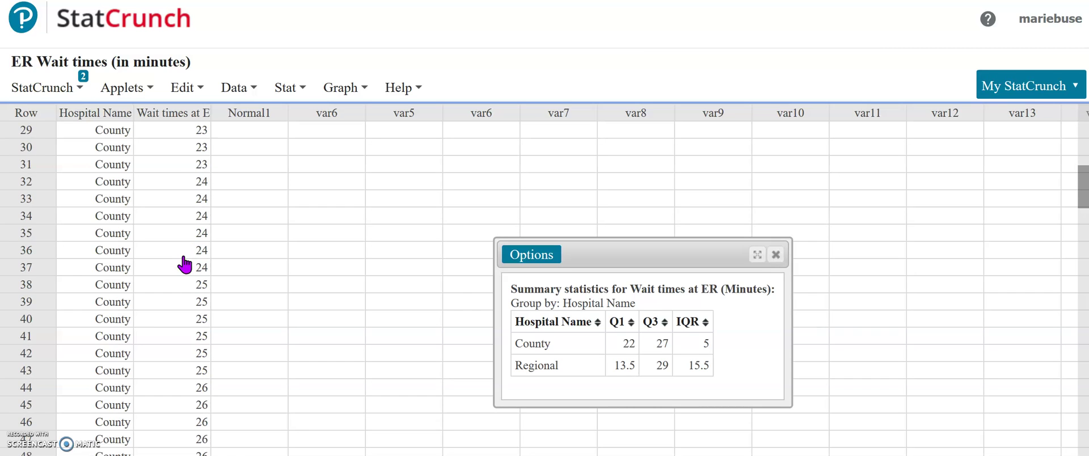
pyautogui.scroll(-9, 184, 263)
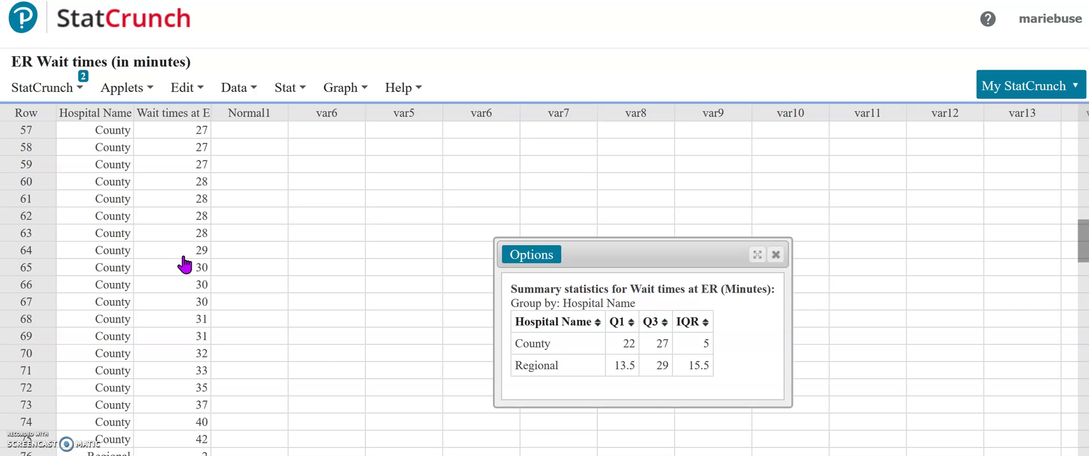
pyautogui.scroll(-1, 184, 264)
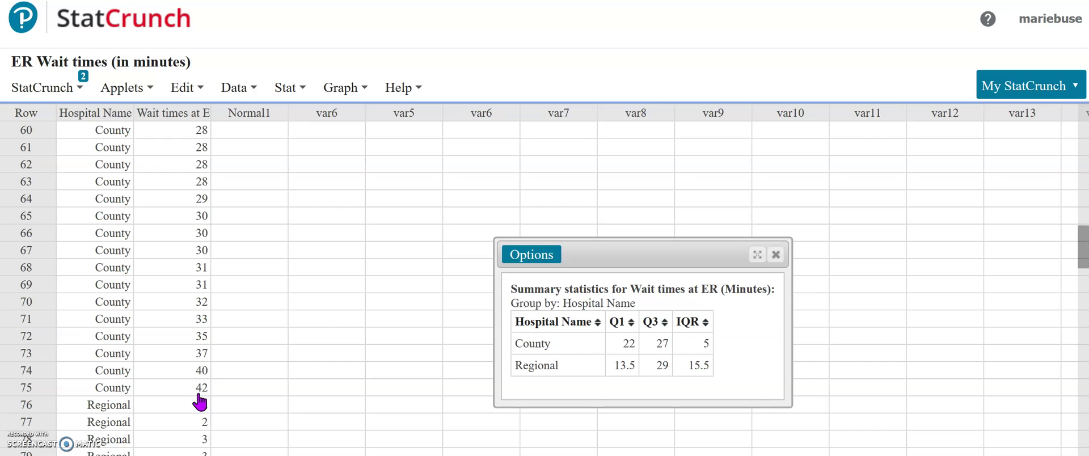
# Step: Create a boxplot of Wait times at ER (Minutes) grouped by Hospital Name, placed over the summary
pyautogui.click(343, 90)
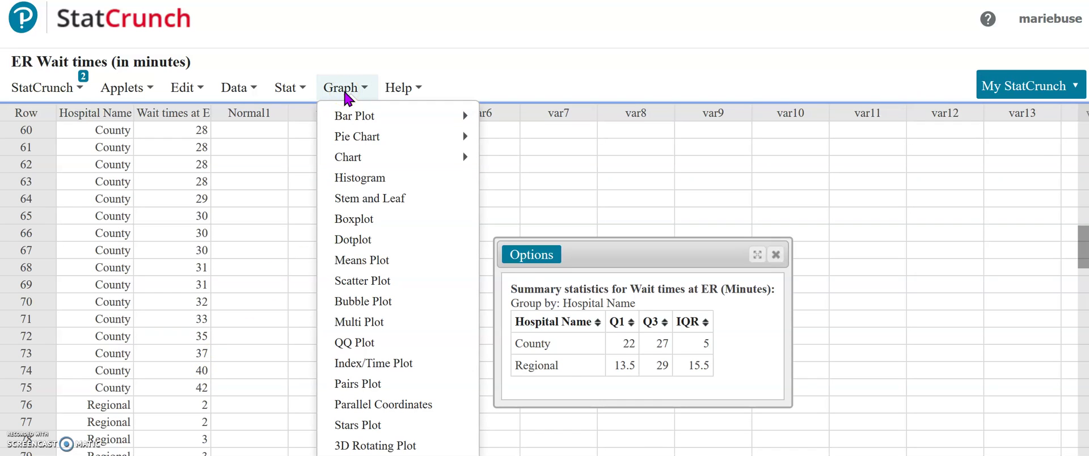
pyautogui.click(355, 218)
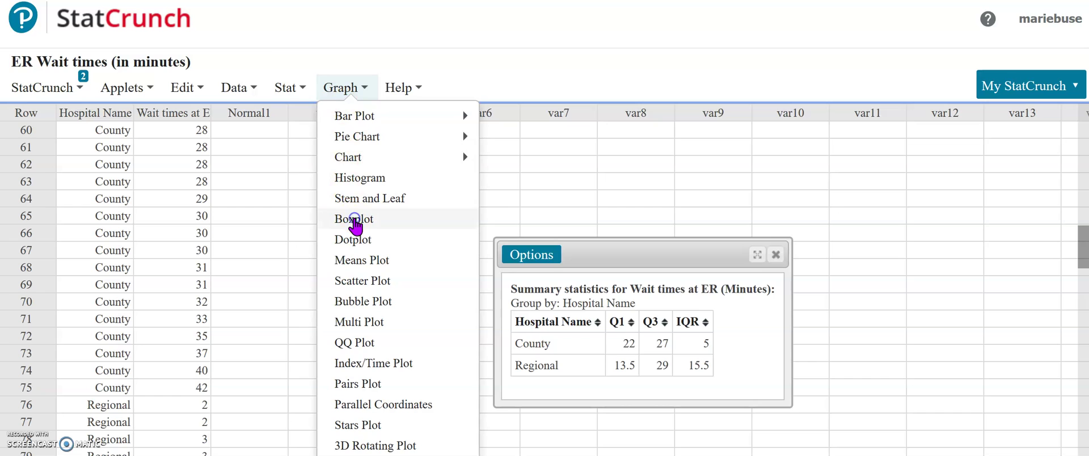
pyautogui.click(462, 72)
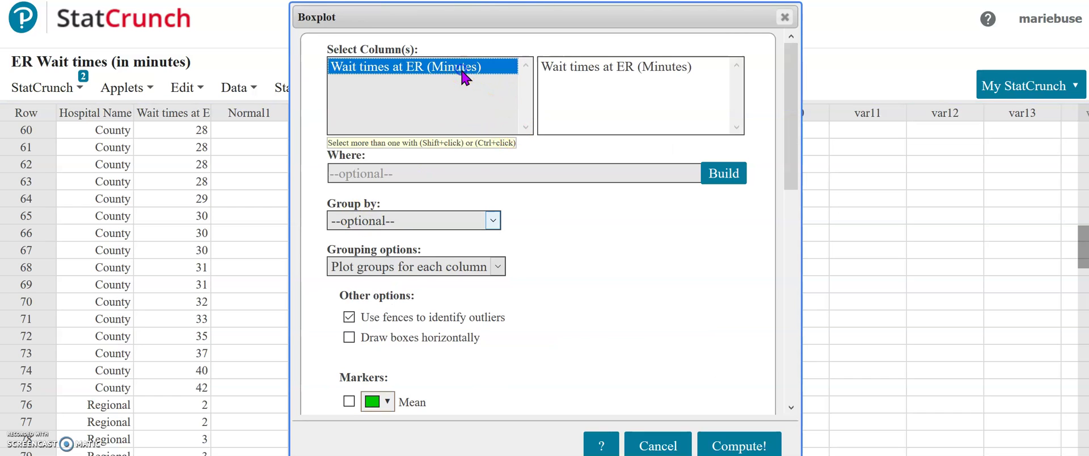
pyautogui.click(493, 219)
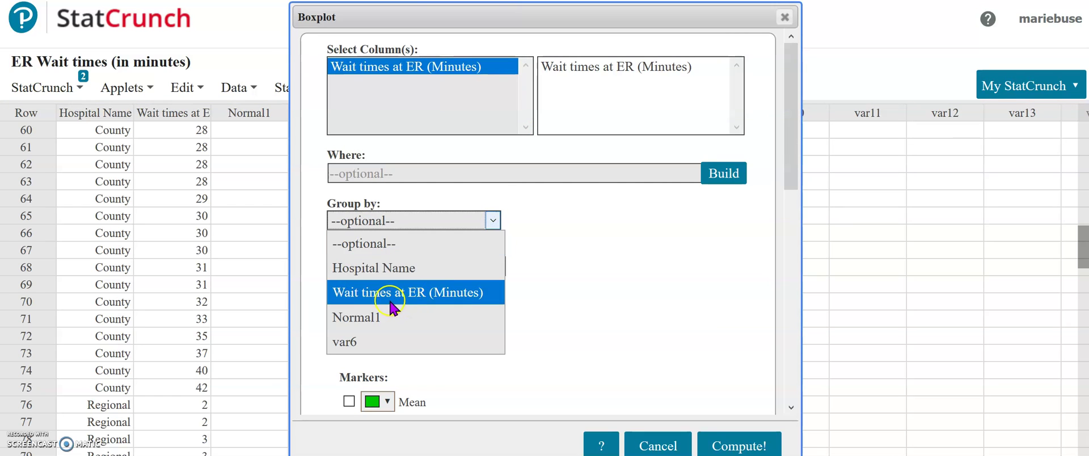
pyautogui.click(377, 267)
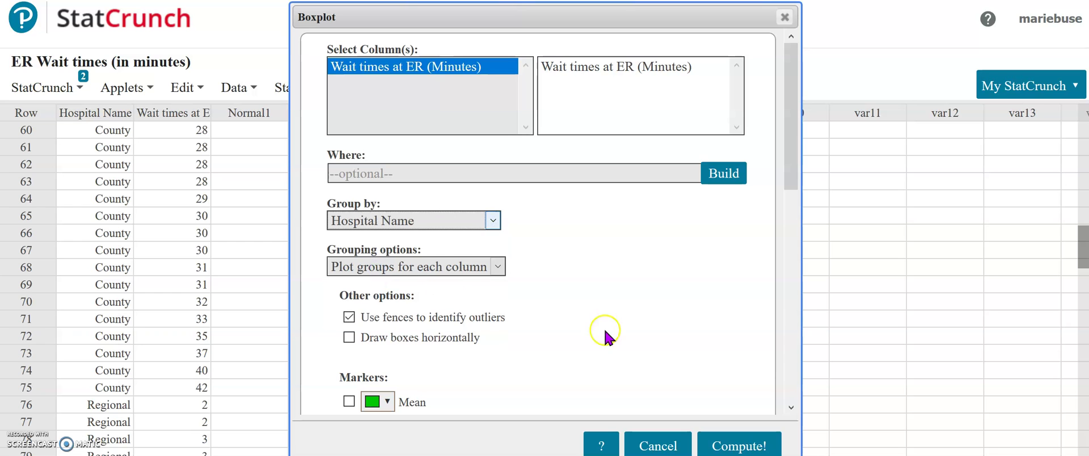
pyautogui.click(751, 441)
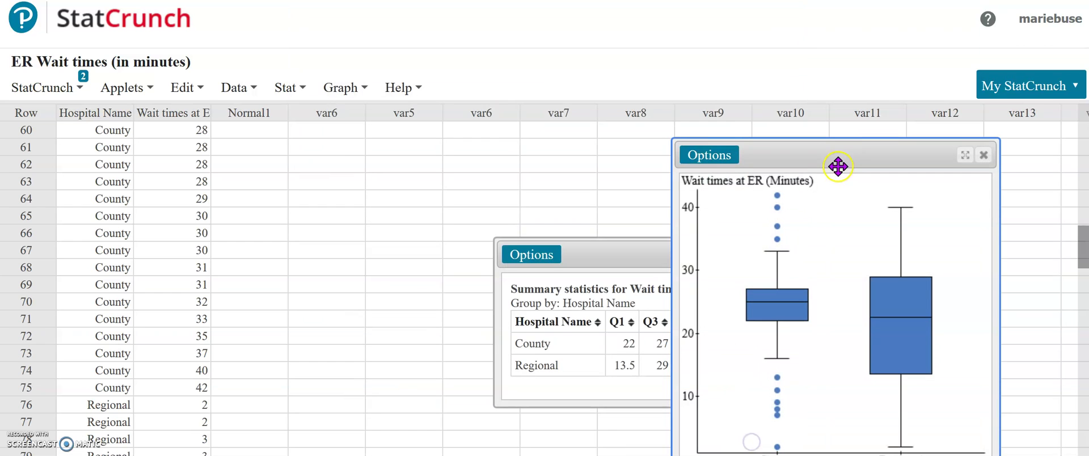
pyautogui.moveTo(837, 166); pyautogui.dragTo(480, 96)
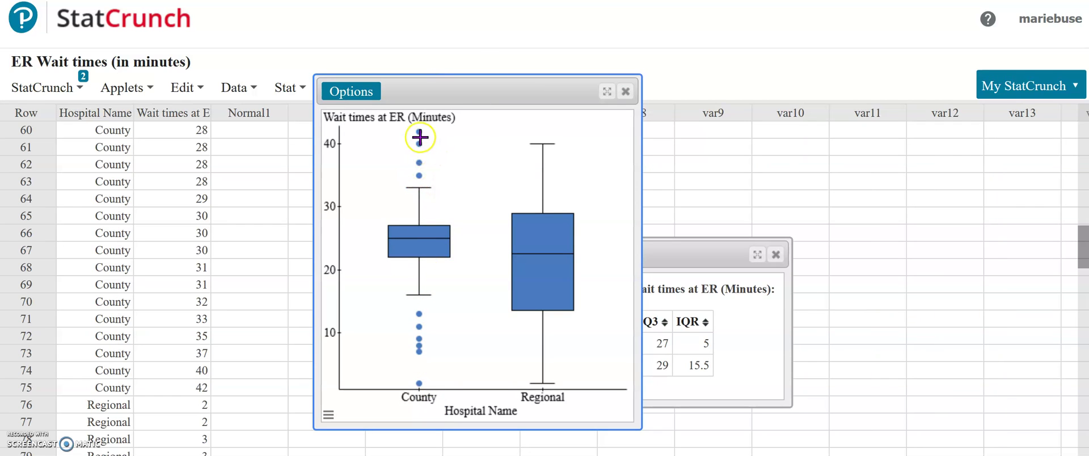
pyautogui.moveTo(419, 133)
# Step: Back in Word, highlight Q3 + 1.5(IQR) and Q1 − 1.5(IQR) in yellow
pyautogui.hotkey('alt', 'Tab')
pyautogui.scroll(5, 609, 255)
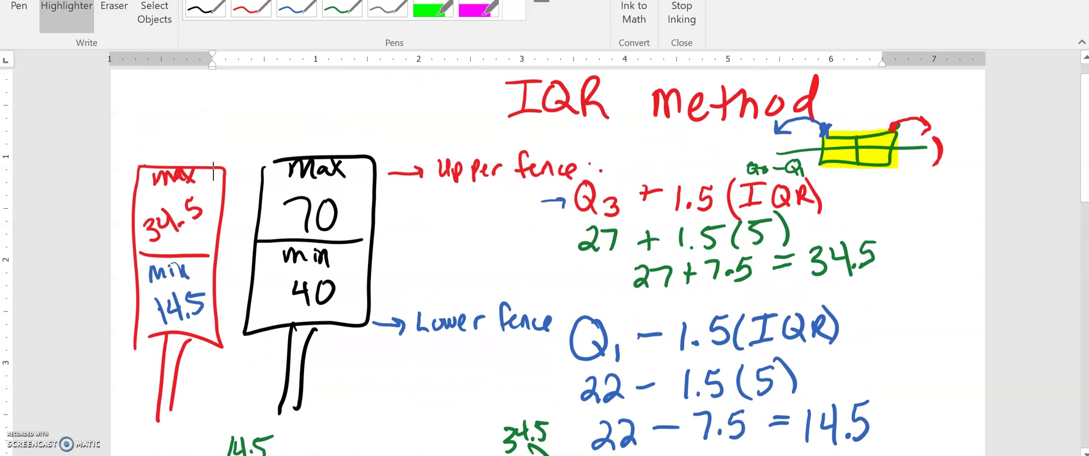
pyautogui.moveTo(571, 185)
pyautogui.mouseDown()
pyautogui.moveTo(571, 195)
pyautogui.moveTo(841, 195)
pyautogui.mouseUp()
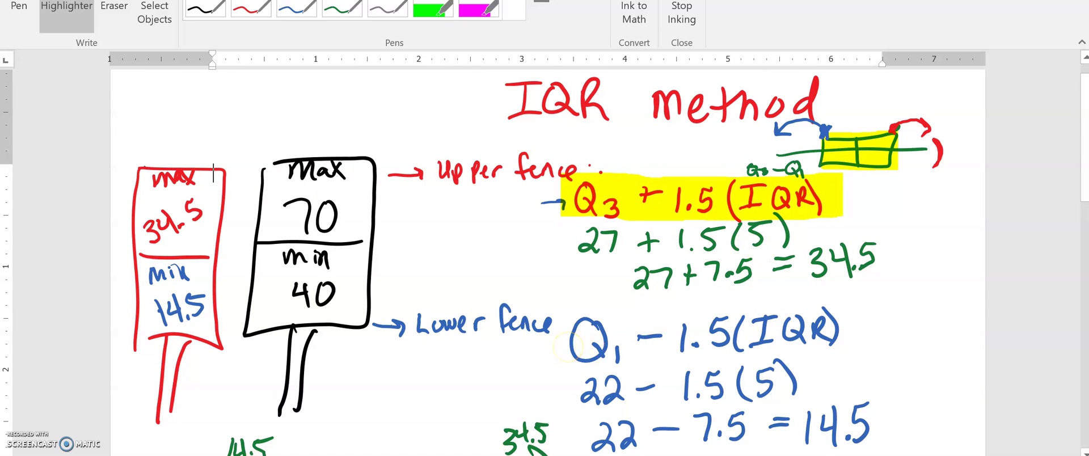
pyautogui.moveTo(565, 340)
pyautogui.mouseDown()
pyautogui.moveTo(775, 325)
pyautogui.moveTo(852, 323)
pyautogui.mouseUp()
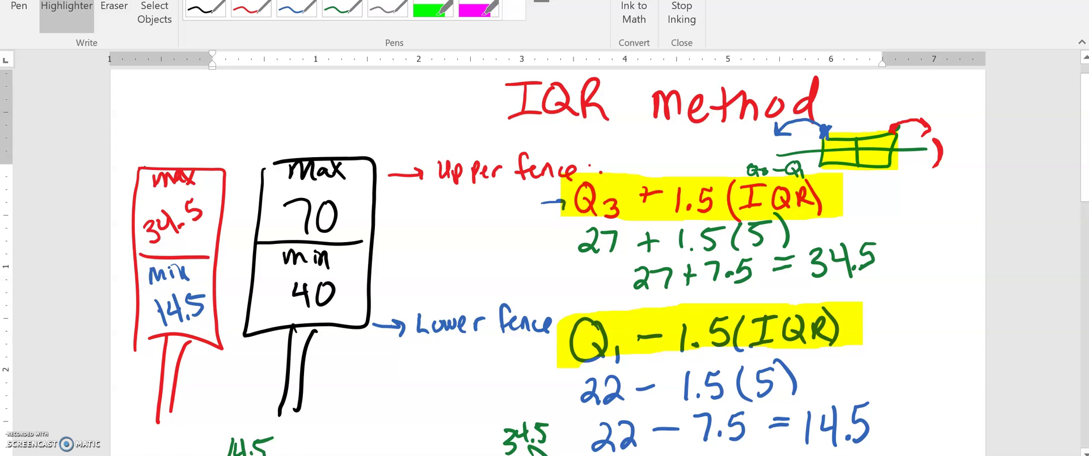